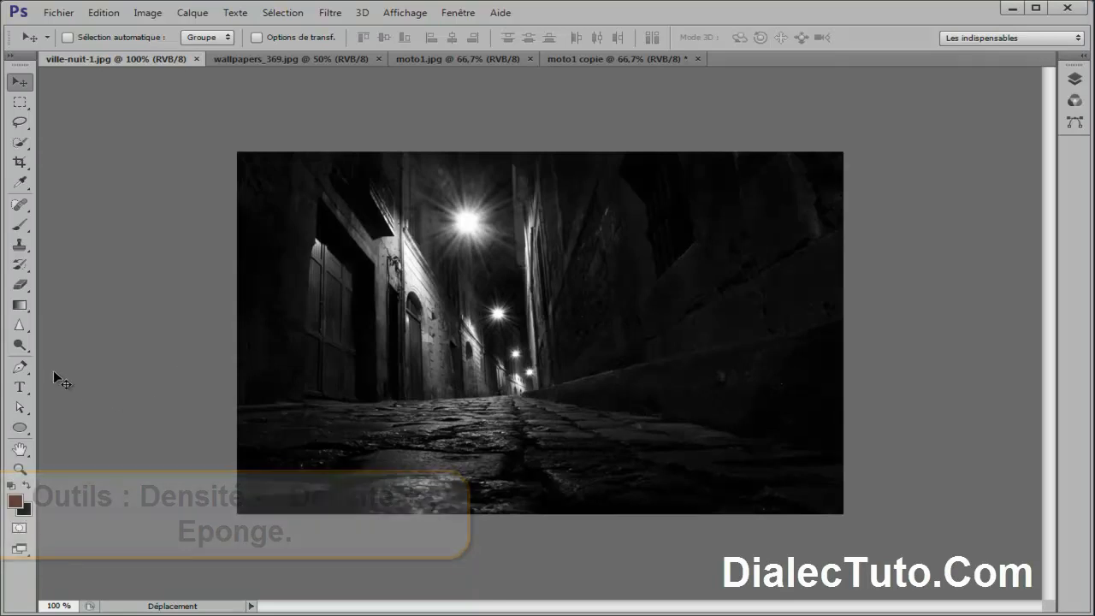
Set up the Dodge tool (Outil Densité -) with tone protection off and a brush size of 92 px.
left_click(22, 350)
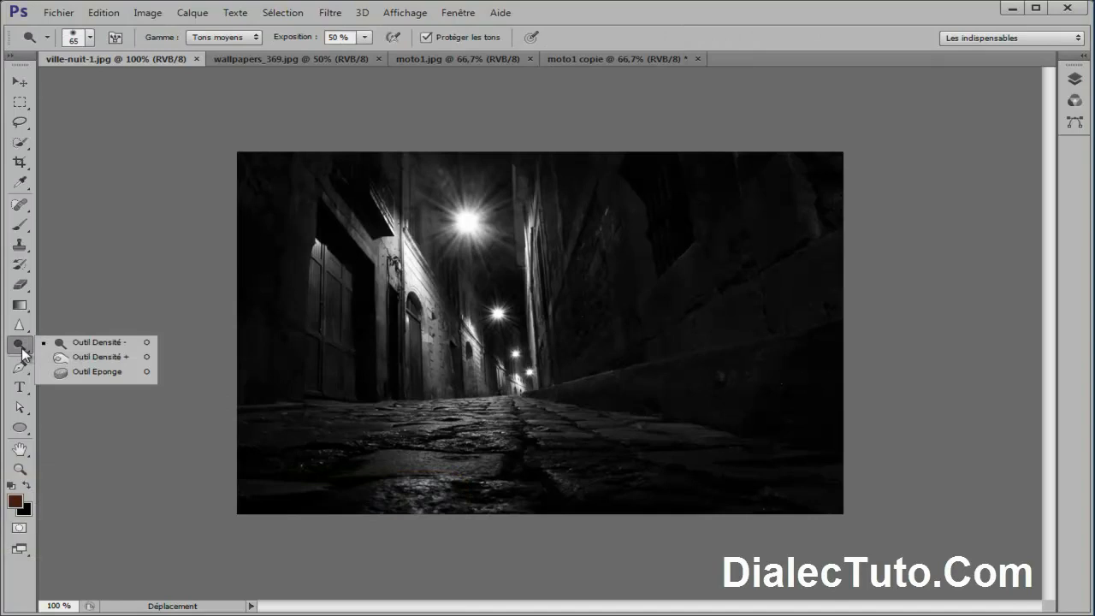
left_click(107, 343)
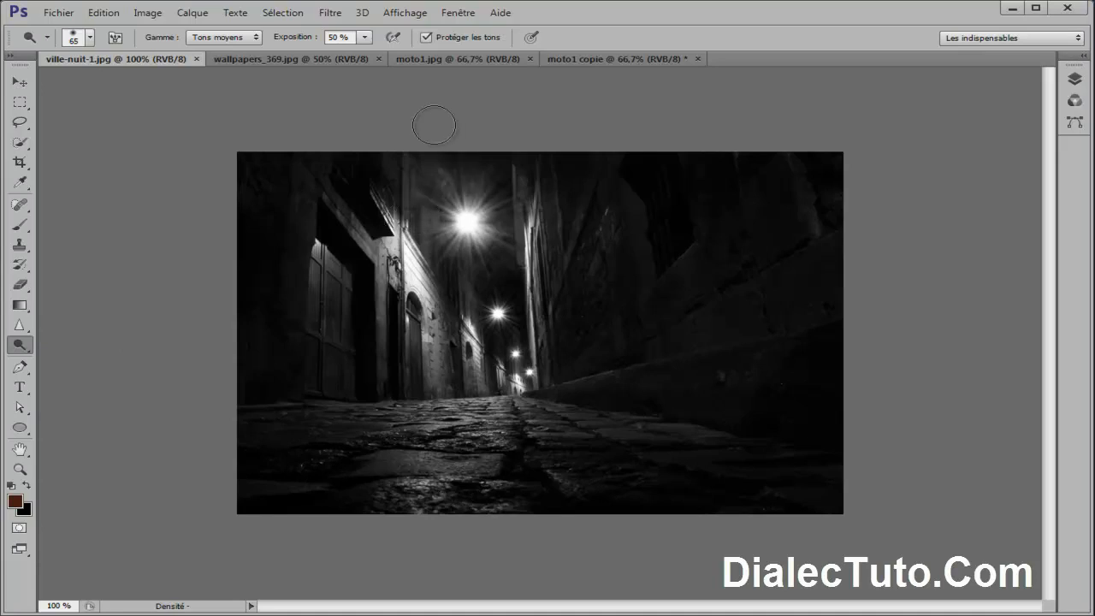
left_click(476, 40)
right_click(398, 247)
left_click_drag(476, 282, 494, 282)
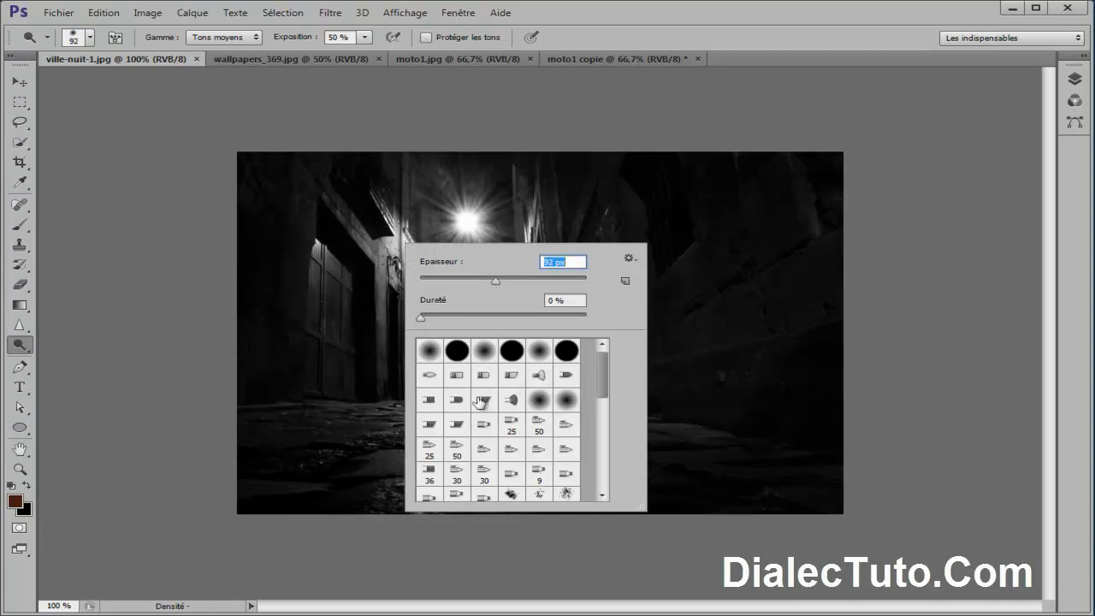
left_click(605, 97)
Lighten the cobblestones and the low wall in ville-nuit-1.jpg with the Dodge tool at 50% exposure.
mouse_move(384, 408)
left_mouse_down()
mouse_move(241, 485)
mouse_move(528, 478)
mouse_move(313, 457)
mouse_move(435, 435)
mouse_move(274, 448)
mouse_move(471, 445)
mouse_move(284, 480)
mouse_move(546, 479)
mouse_move(607, 490)
mouse_move(513, 430)
left_mouse_up()
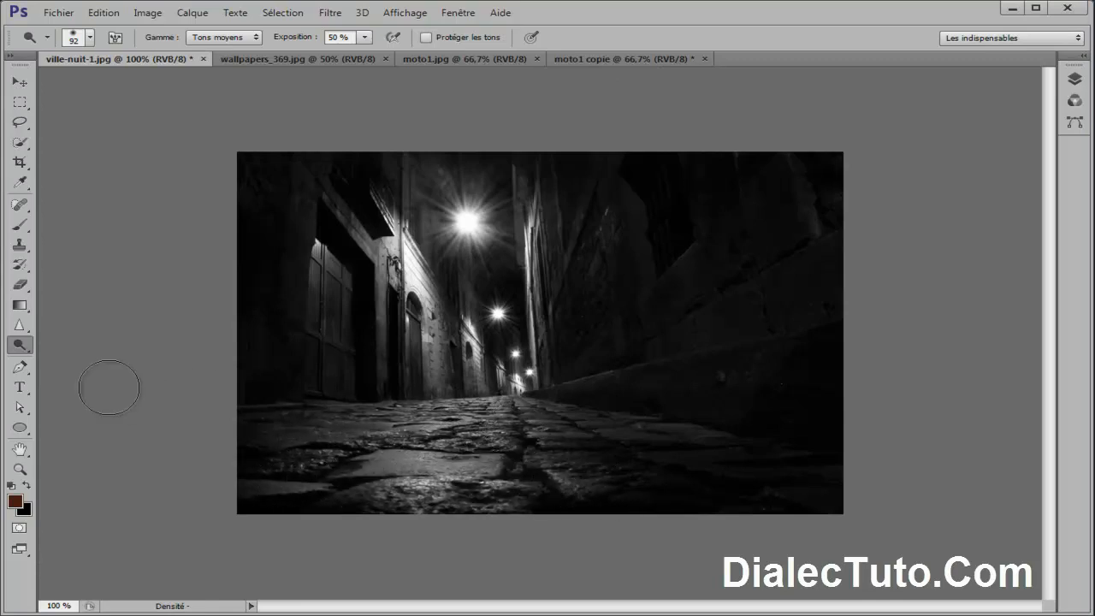
right_click(19, 345)
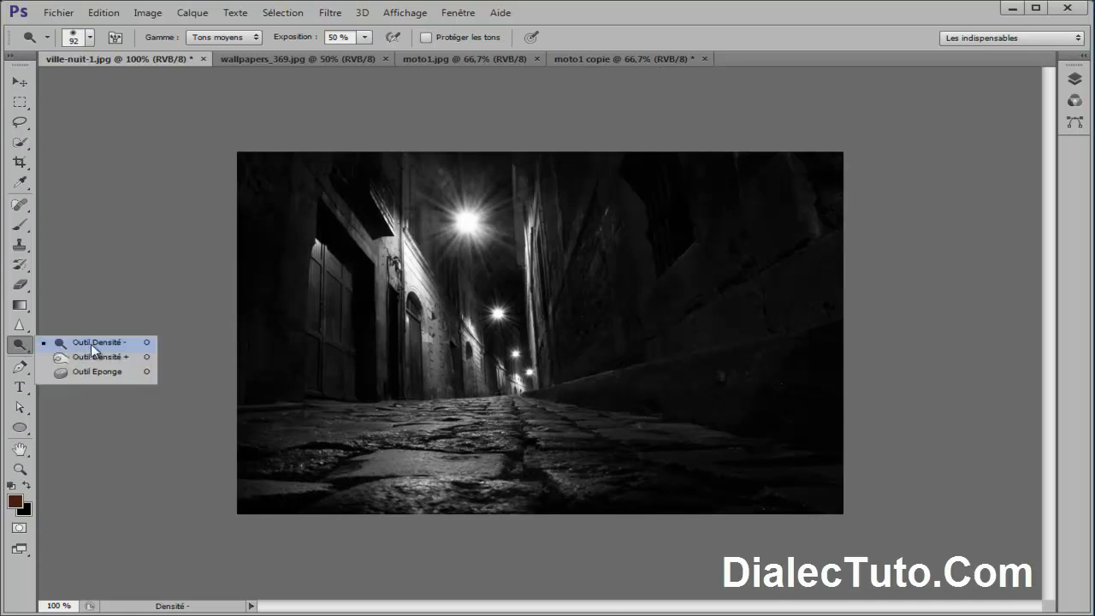
left_click(91, 344)
mouse_move(264, 448)
left_mouse_down()
mouse_move(418, 426)
mouse_move(536, 436)
mouse_move(309, 485)
mouse_move(663, 491)
mouse_move(628, 457)
mouse_move(526, 419)
mouse_move(777, 482)
mouse_move(565, 481)
mouse_move(284, 504)
mouse_move(730, 488)
mouse_move(527, 419)
mouse_move(432, 419)
mouse_move(325, 467)
left_mouse_up()
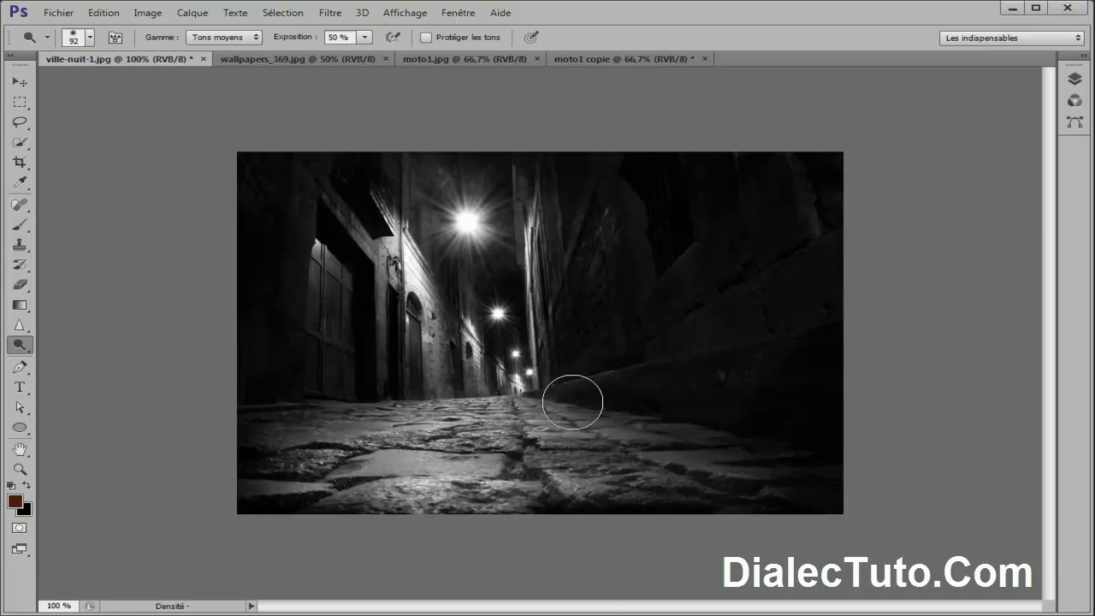
left_click_drag(572, 402, 791, 391)
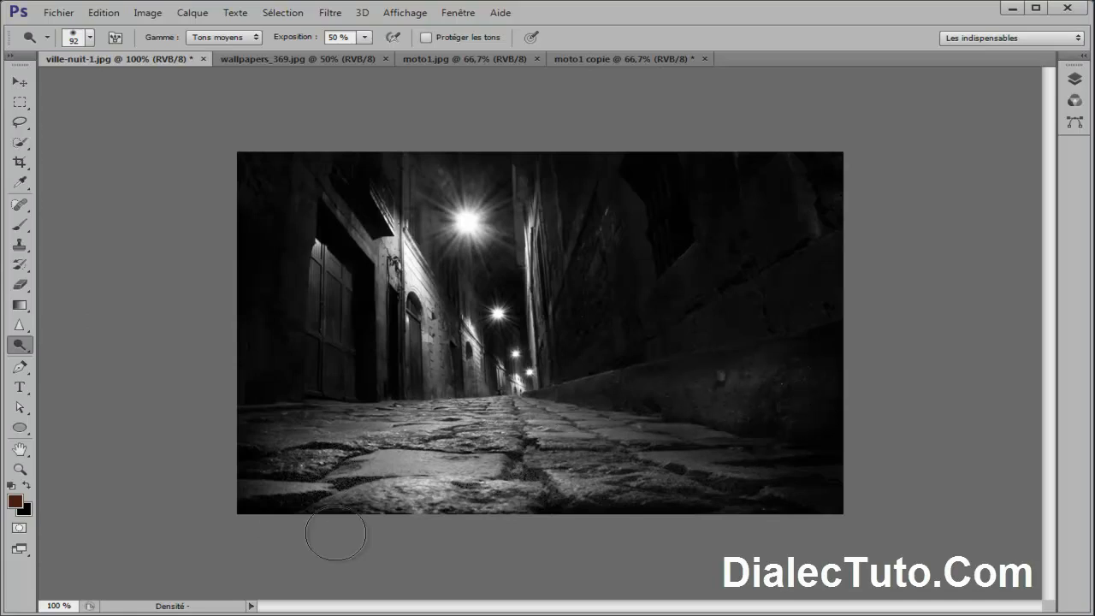
Lighten the coloured strands, the yellow and green curls and the purple swirls in wallpapers_369.jpg with the Dodge tool.
left_click(281, 60)
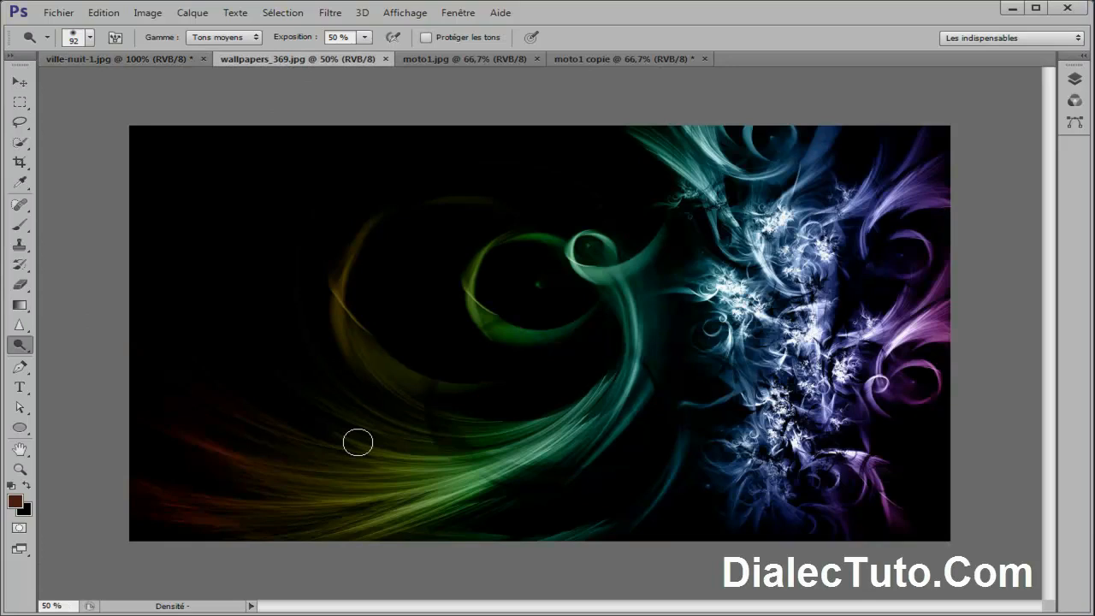
mouse_move(315, 527)
left_mouse_down()
mouse_move(374, 518)
mouse_move(457, 482)
mouse_move(412, 491)
left_mouse_up()
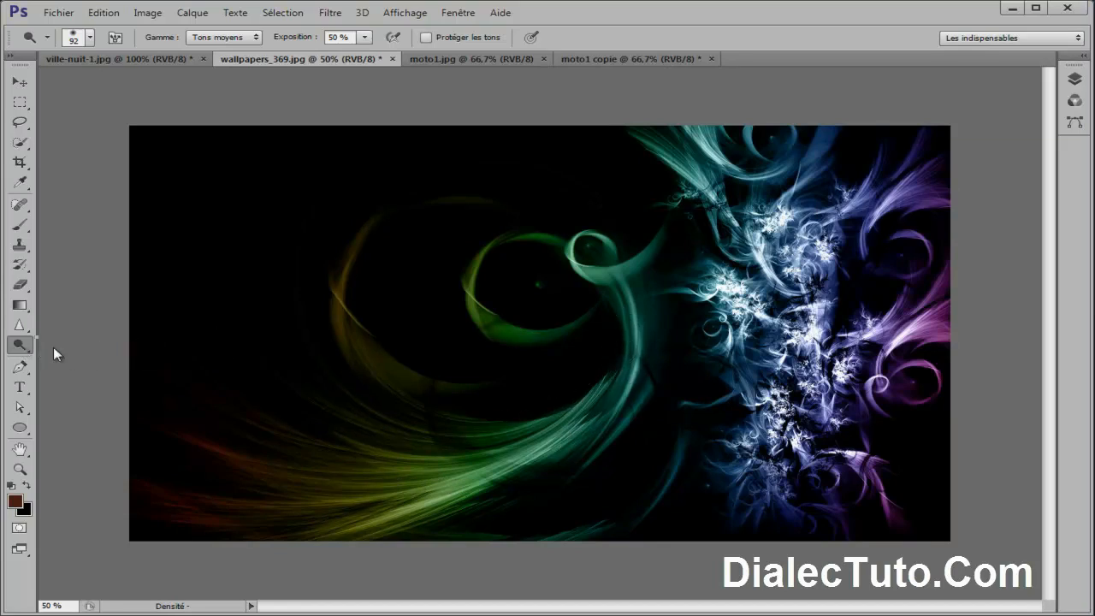
right_click(19, 344)
left_click(107, 343)
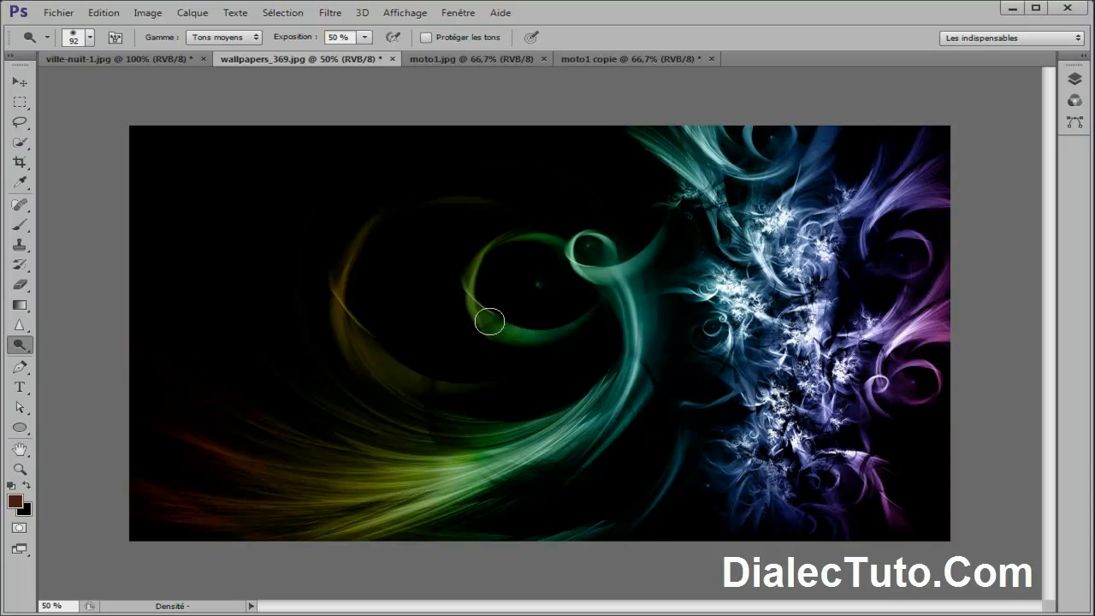
mouse_move(489, 322)
left_mouse_down()
mouse_move(475, 266)
mouse_move(517, 238)
mouse_move(548, 247)
left_mouse_up()
mouse_move(364, 352)
left_mouse_down()
mouse_move(338, 288)
mouse_move(390, 210)
mouse_move(365, 240)
mouse_move(343, 331)
mouse_move(406, 382)
left_mouse_up()
mouse_move(339, 275)
left_mouse_down()
mouse_move(393, 379)
mouse_move(425, 406)
mouse_move(293, 437)
mouse_move(372, 453)
mouse_move(298, 471)
mouse_move(422, 487)
mouse_move(312, 508)
mouse_move(362, 519)
mouse_move(533, 470)
mouse_move(610, 419)
mouse_move(598, 424)
mouse_move(626, 305)
left_mouse_up()
mouse_move(907, 344)
left_mouse_down()
mouse_move(872, 402)
mouse_move(890, 516)
mouse_move(840, 451)
mouse_move(878, 367)
mouse_move(868, 232)
mouse_move(906, 169)
mouse_move(834, 201)
left_mouse_up()
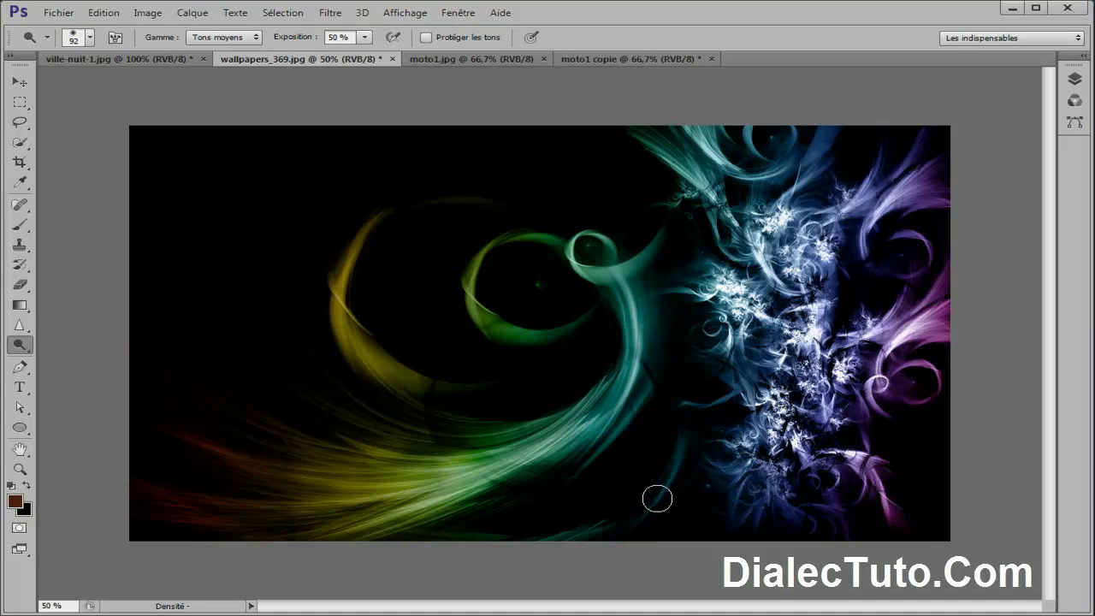
Revert ville-nuit-1.jpg to its previously saved version.
left_click(149, 60)
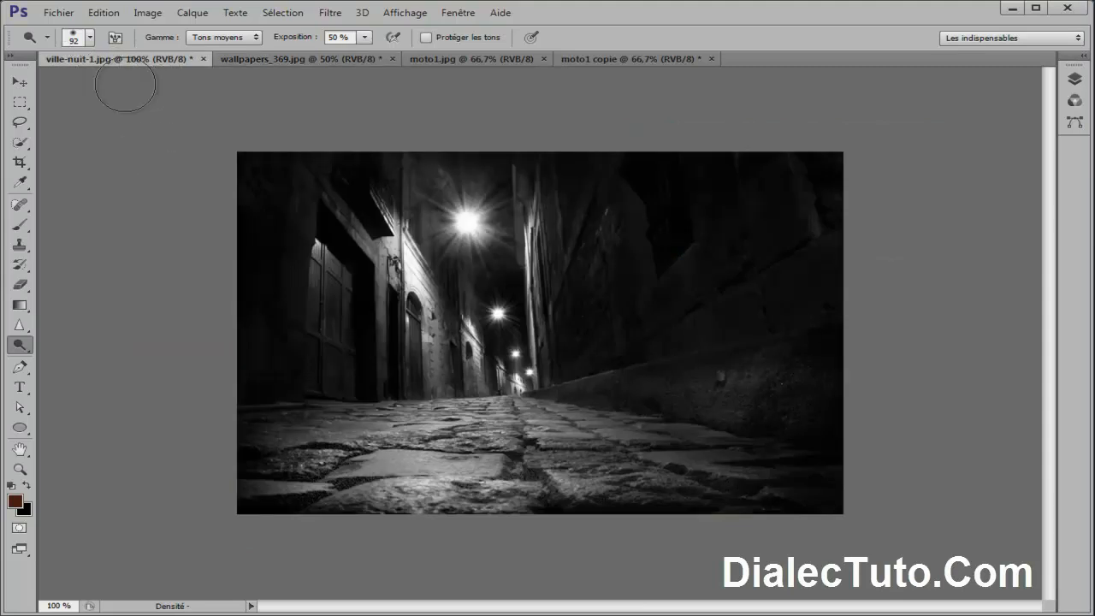
left_click(65, 15)
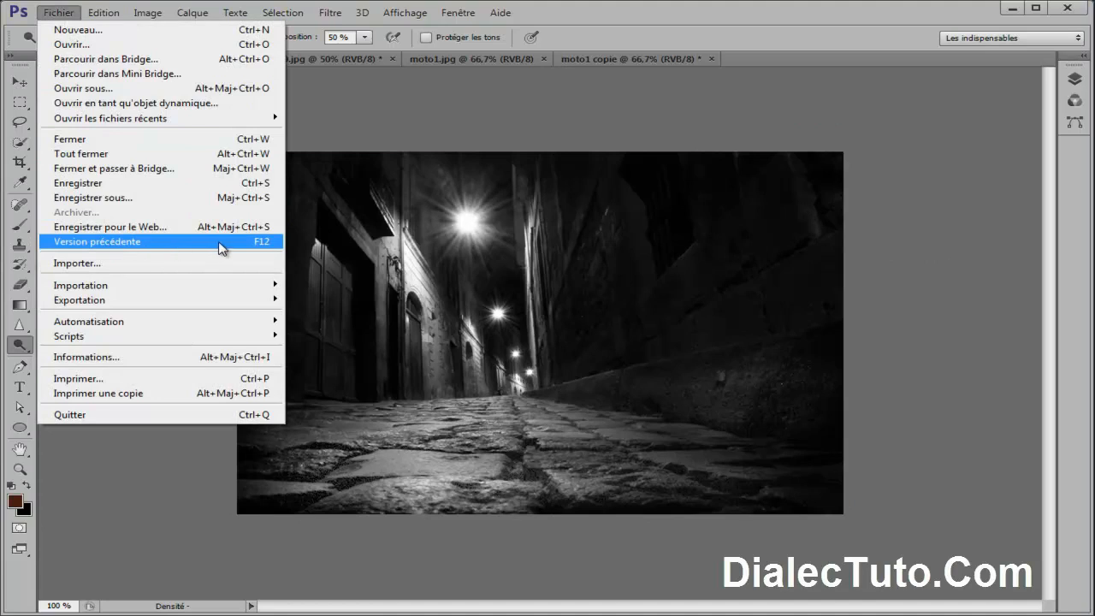
left_click(246, 243)
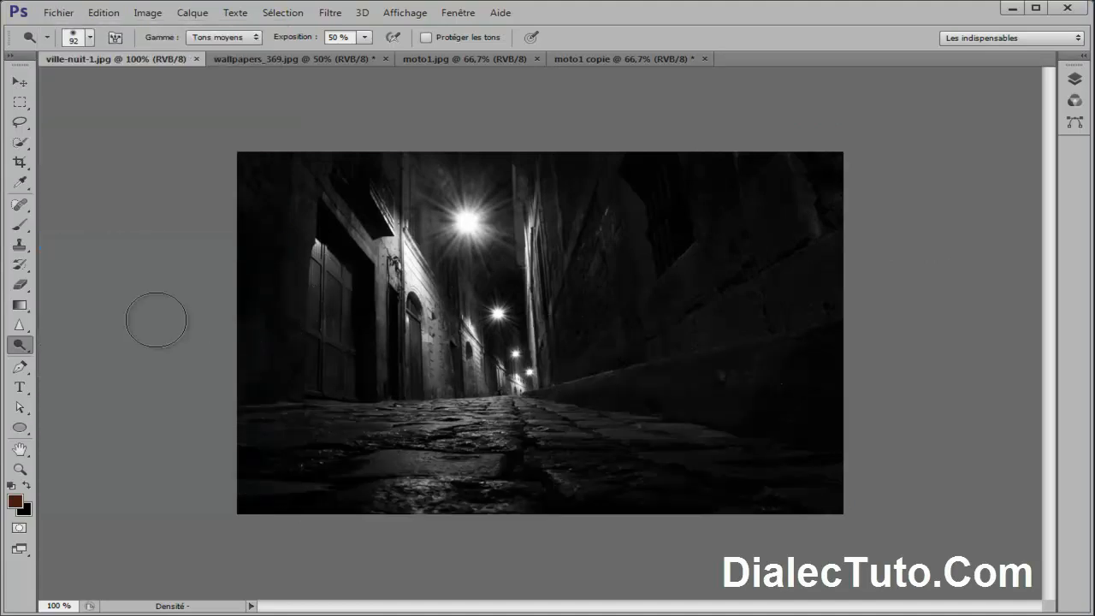
Set up the Burn tool (Outil Densité +) with tone protection off and a brush size of 91 px.
right_click(33, 344)
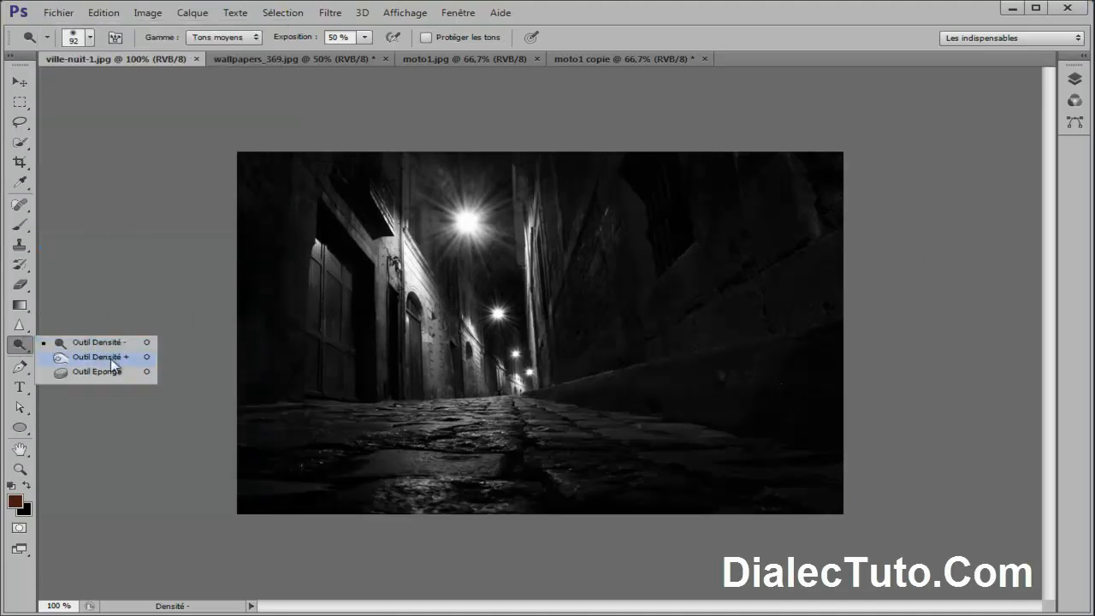
left_click(103, 357)
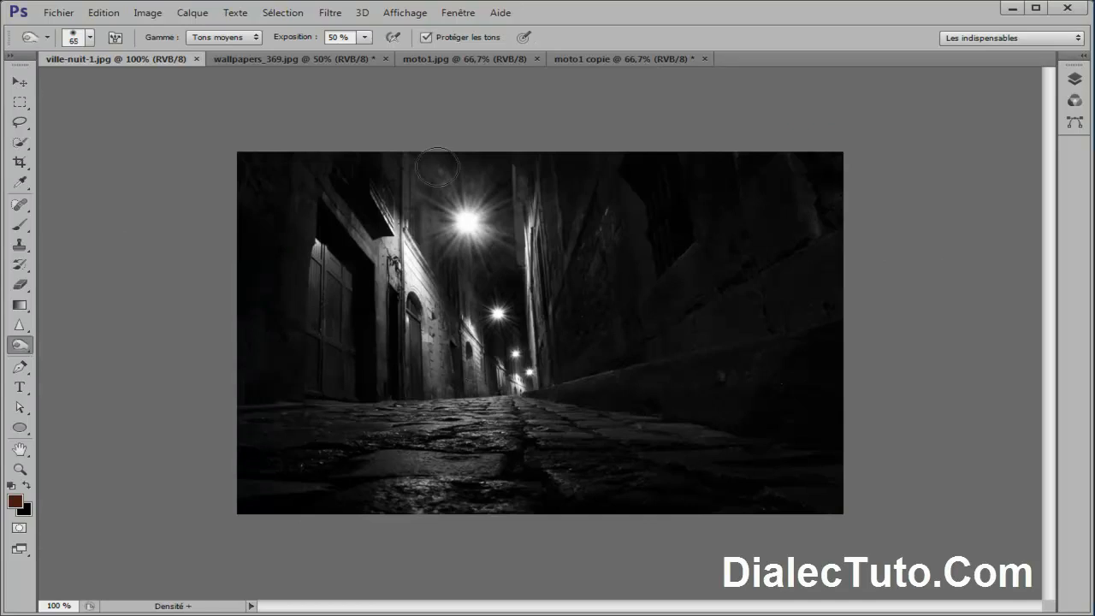
left_click(460, 38)
right_click(467, 244)
left_click_drag(542, 287, 561, 289)
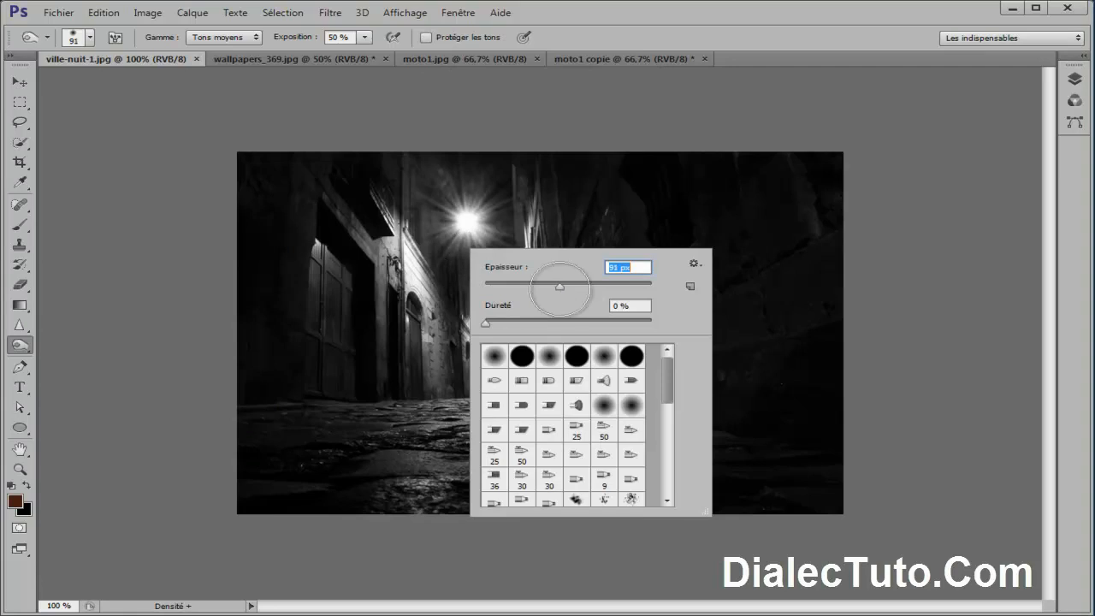
left_click(654, 28)
Darken the cobblestones in ville-nuit-1.jpg and the coloured strands in wallpapers_369.jpg with the Burn tool.
mouse_move(361, 457)
left_mouse_down()
mouse_move(345, 478)
mouse_move(512, 485)
mouse_move(360, 483)
mouse_move(483, 471)
mouse_move(496, 459)
mouse_move(411, 452)
mouse_move(483, 433)
mouse_move(312, 458)
mouse_move(484, 426)
mouse_move(666, 454)
mouse_move(721, 478)
mouse_move(505, 422)
mouse_move(388, 458)
mouse_move(424, 436)
mouse_move(497, 424)
mouse_move(362, 446)
mouse_move(314, 474)
mouse_move(472, 424)
mouse_move(677, 449)
left_mouse_up()
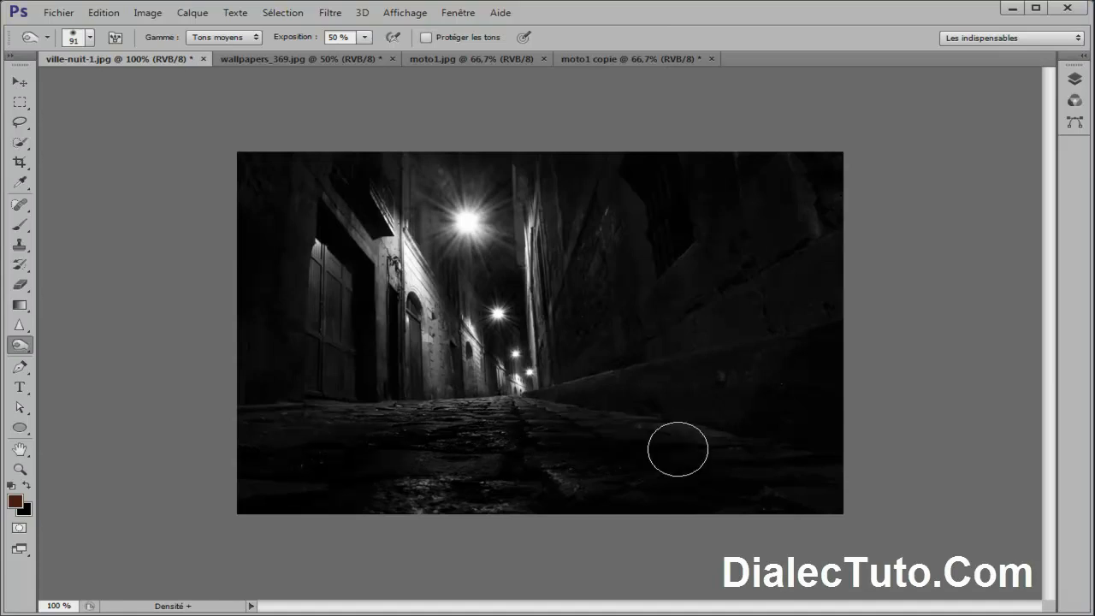
left_click(316, 60)
mouse_move(402, 487)
left_mouse_down()
mouse_move(493, 458)
mouse_move(359, 513)
mouse_move(532, 462)
mouse_move(437, 503)
mouse_move(299, 524)
mouse_move(384, 499)
mouse_move(332, 496)
mouse_move(484, 471)
mouse_move(610, 410)
mouse_move(602, 387)
mouse_move(561, 421)
mouse_move(635, 339)
mouse_move(620, 275)
mouse_move(635, 348)
mouse_move(649, 352)
mouse_move(603, 253)
left_mouse_up()
Select the Sponge tool and compare moto1.jpg with the desaturated background version in moto1 copie.
right_click(19, 345)
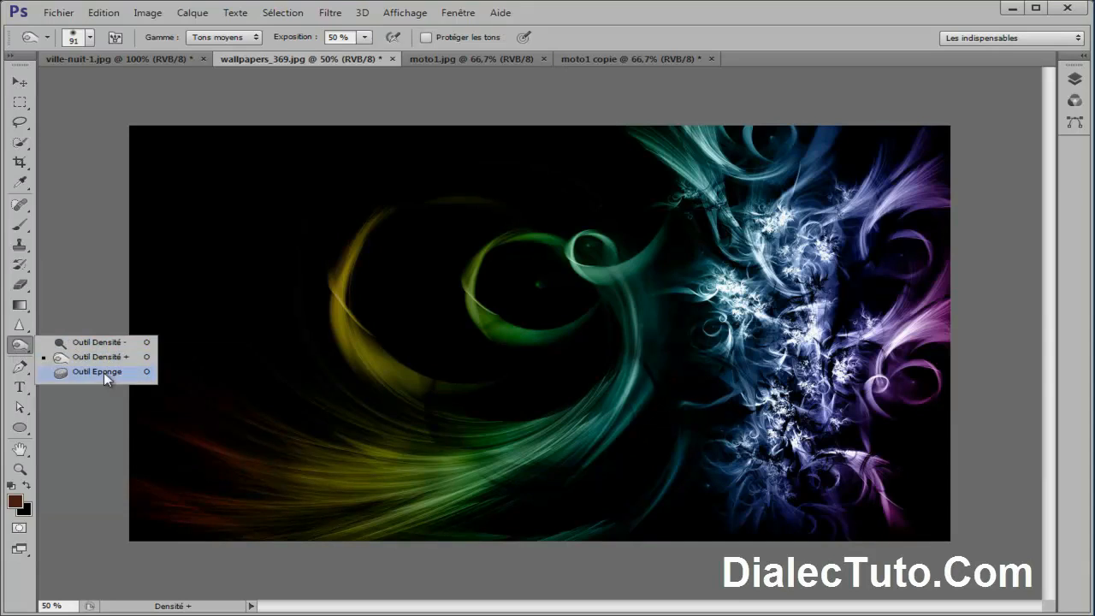
left_click(103, 373)
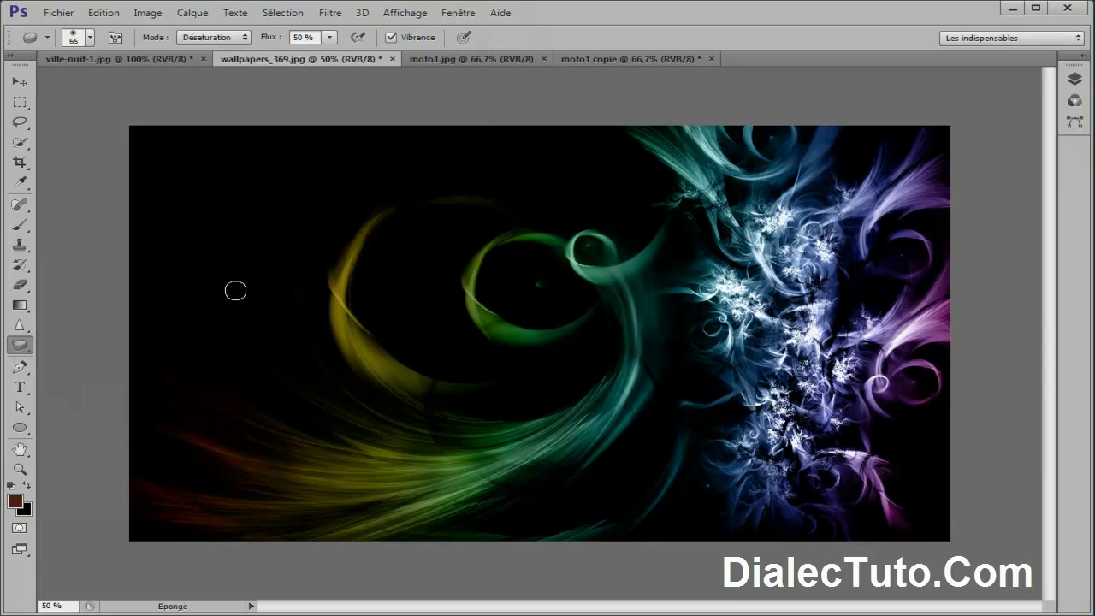
left_click(482, 60)
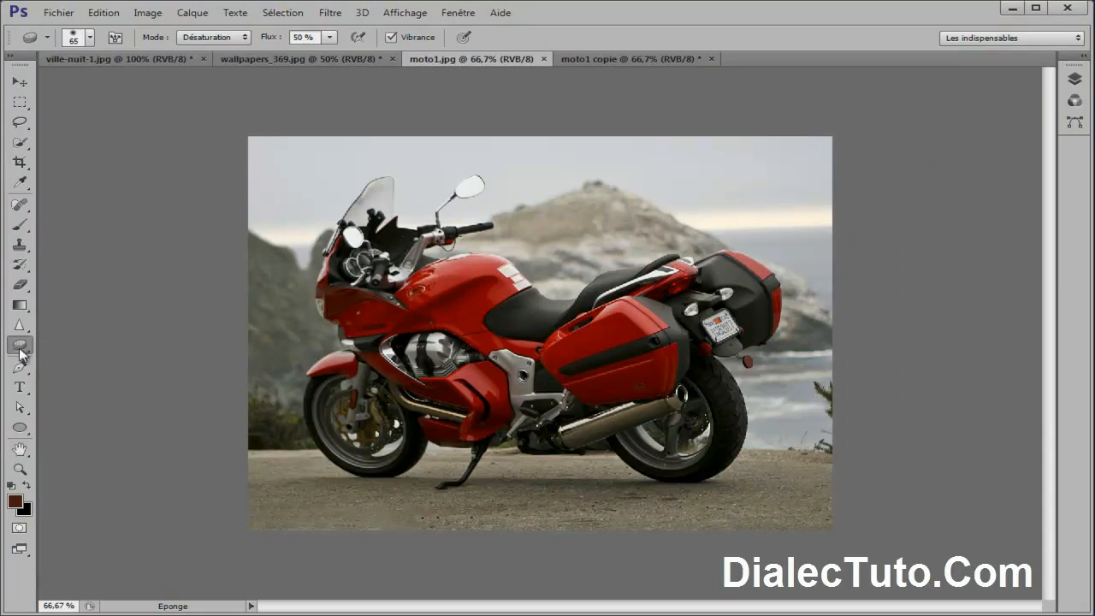
left_click(616, 58)
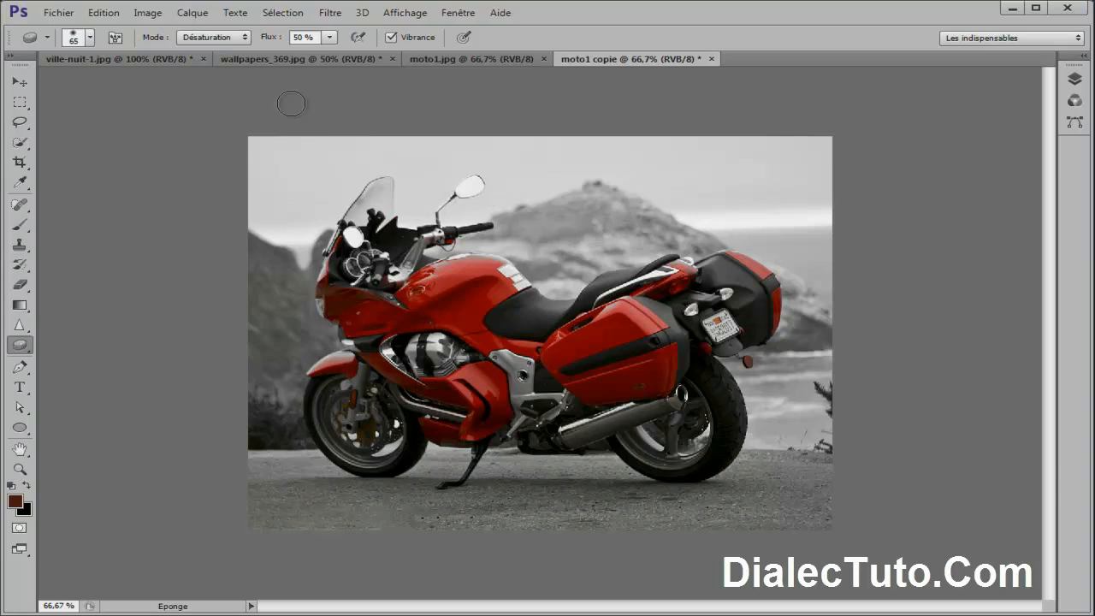
left_click(467, 60)
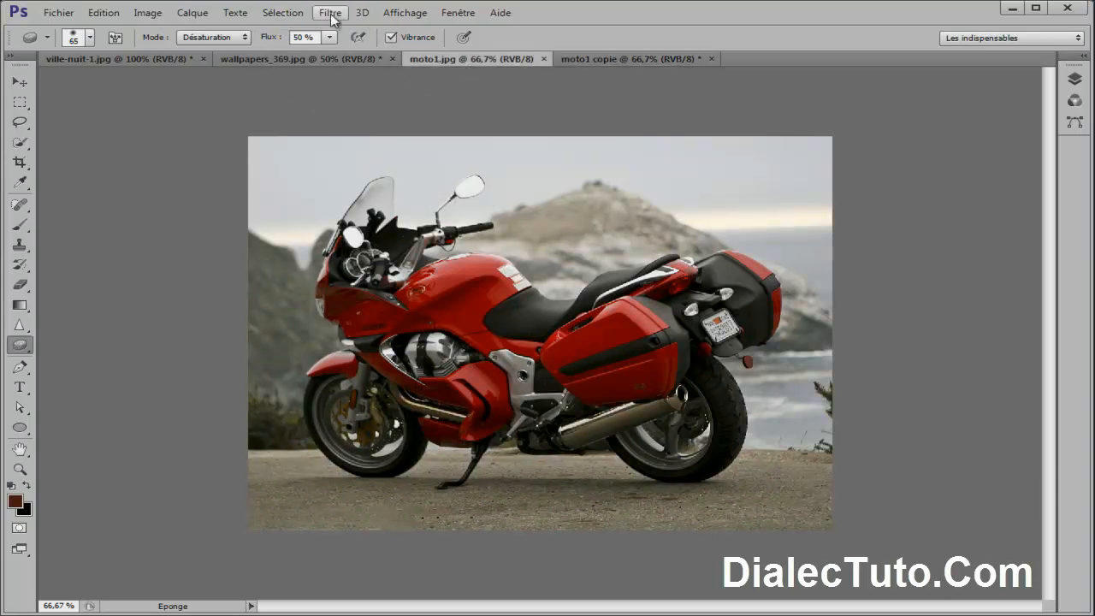
left_click(282, 12)
left_click(290, 142)
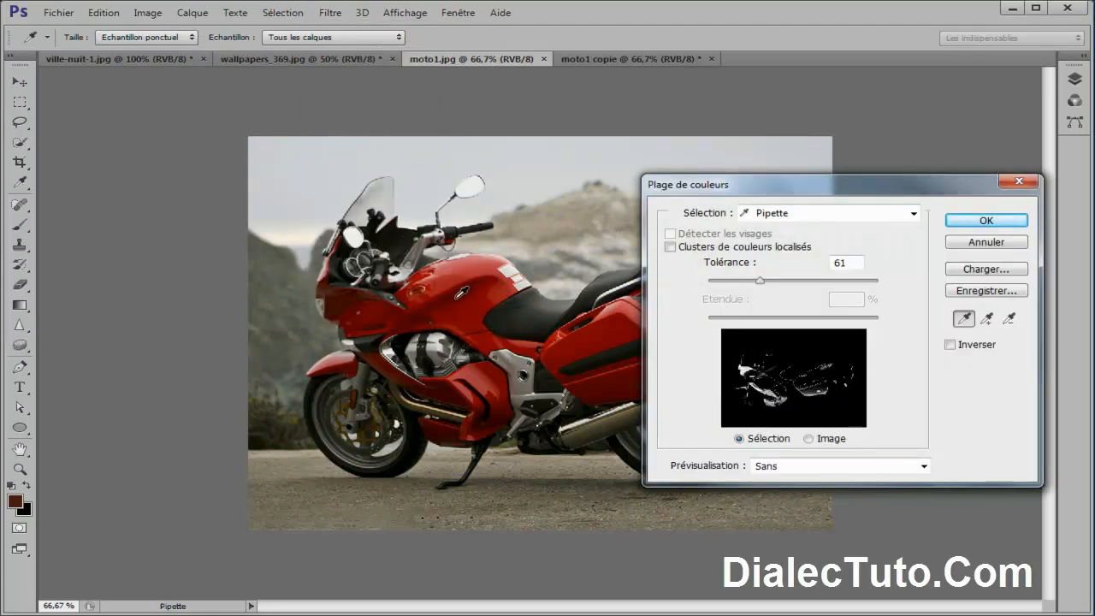
left_click(971, 247)
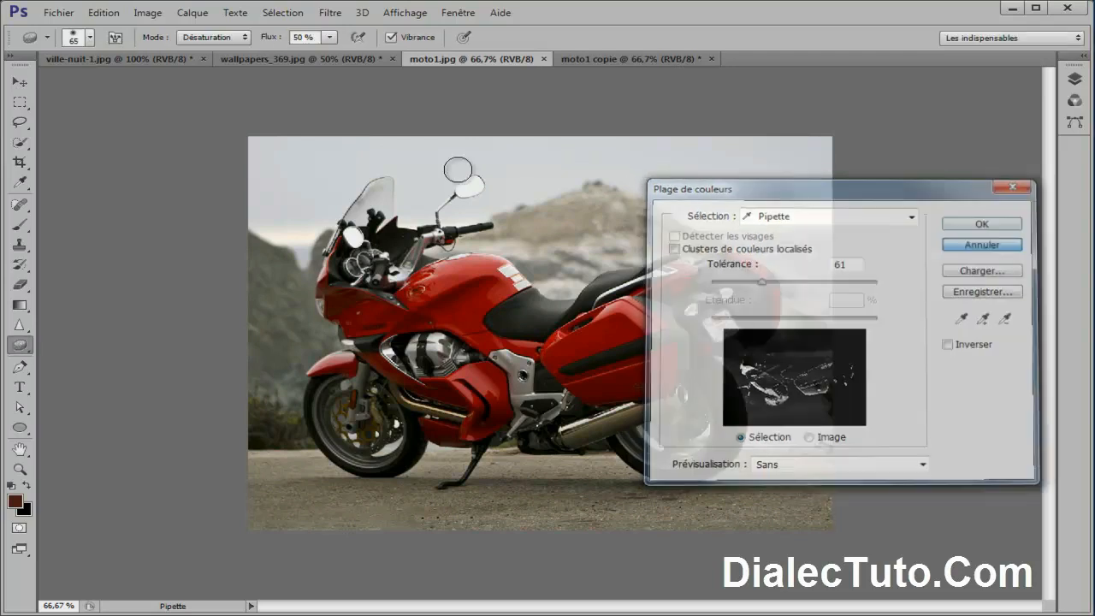
Create a new blank document with a white background and draw a rectangular selection near its centre.
left_click(58, 11)
left_click(64, 31)
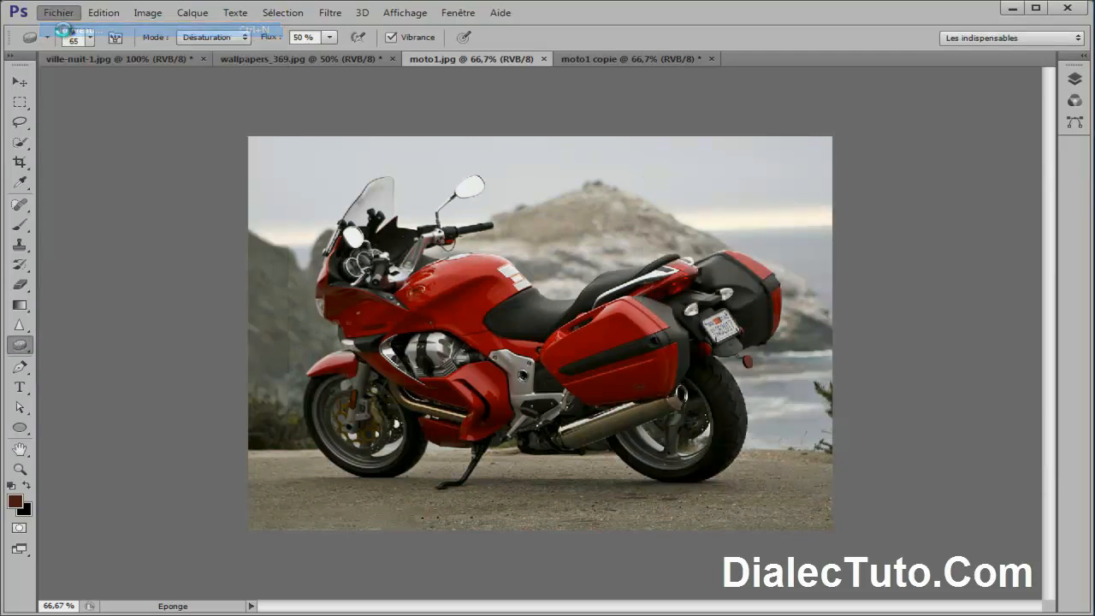
left_click(371, 210)
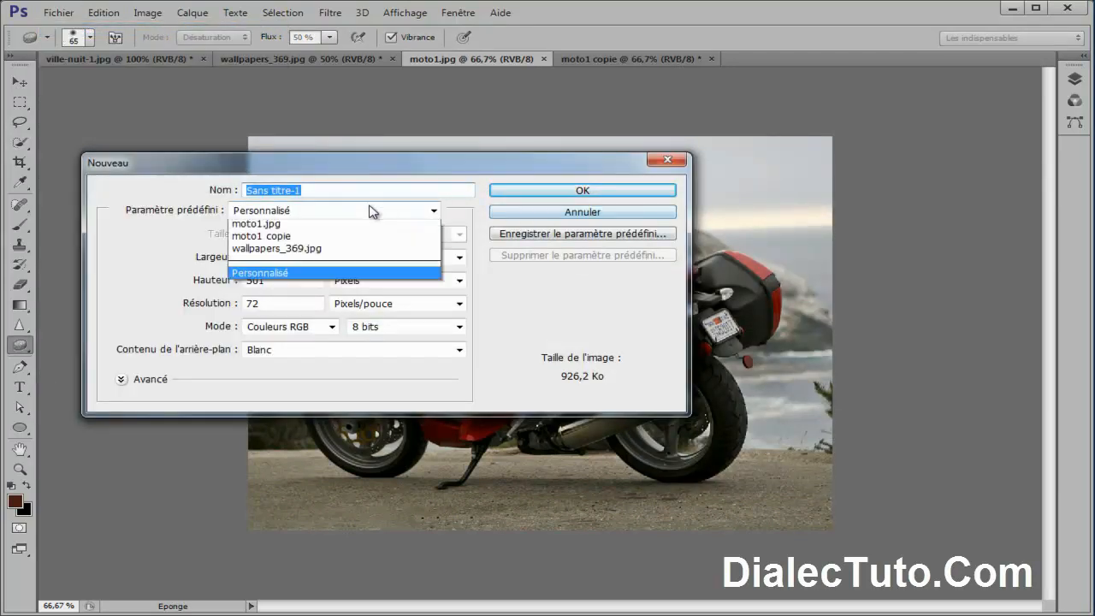
left_click(364, 296)
left_click(557, 191)
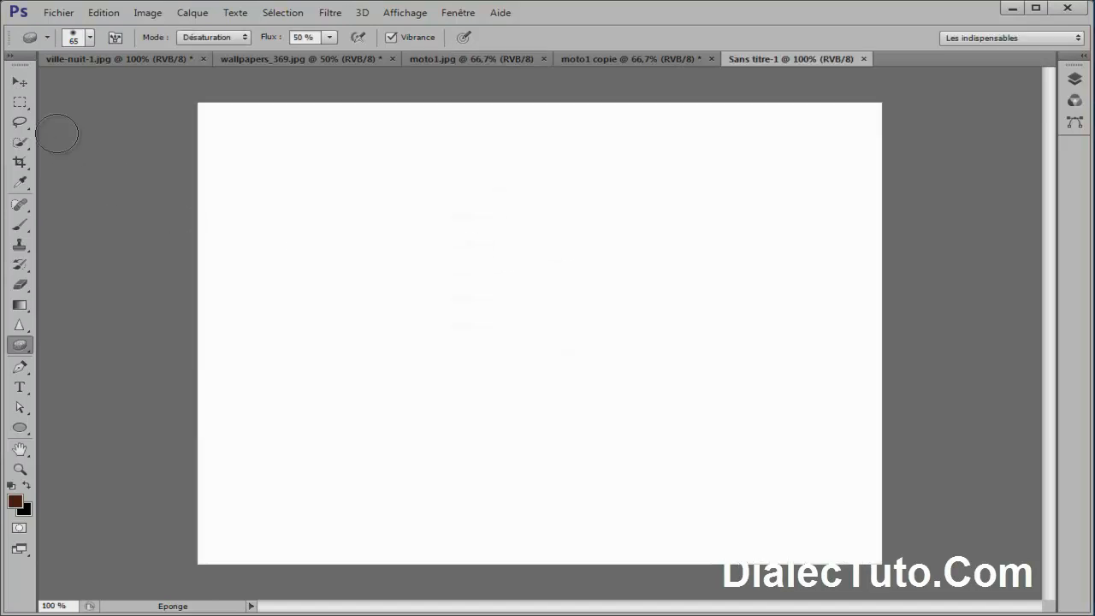
left_click(19, 102)
left_click_drag(412, 242, 597, 350)
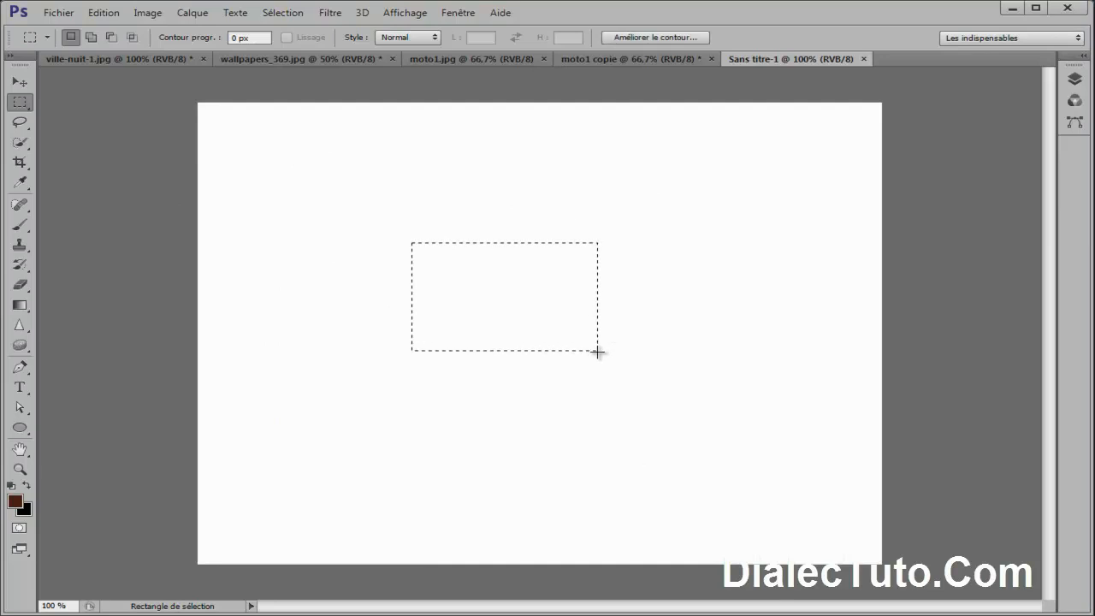
Set up the Brush tool with foreground colour ff3900 and a brush size of 50 px.
left_click(28, 226)
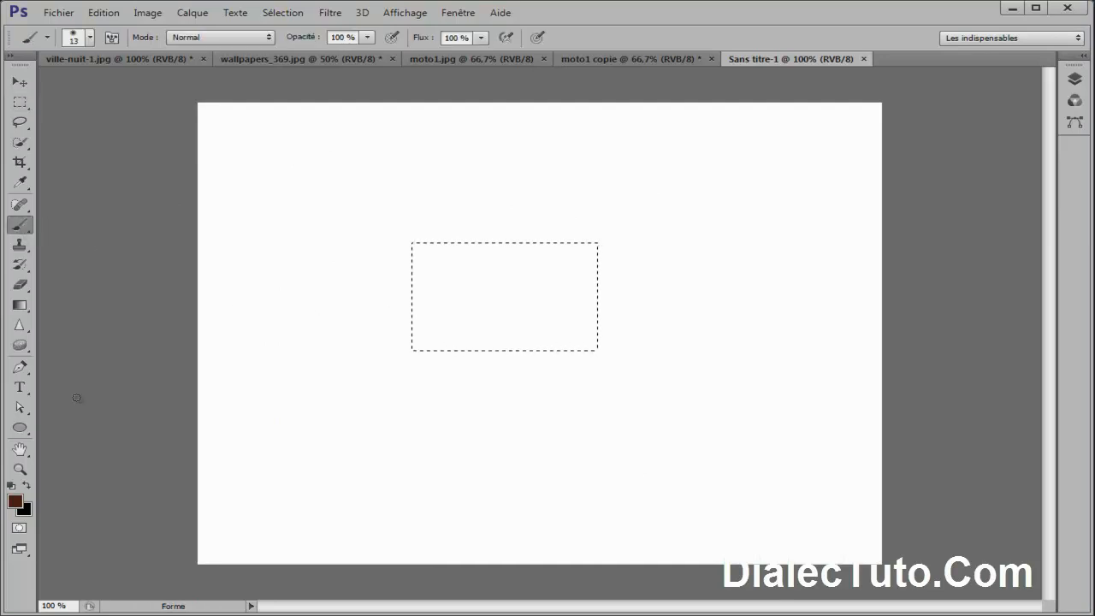
left_click(14, 501)
left_click(403, 240)
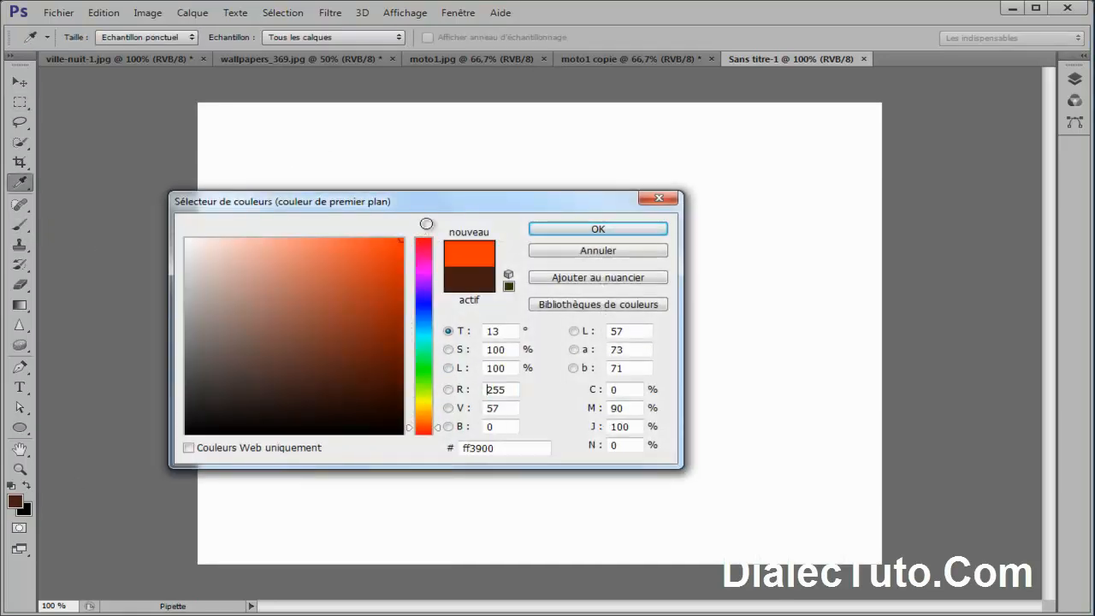
left_click(571, 229)
right_click(318, 293)
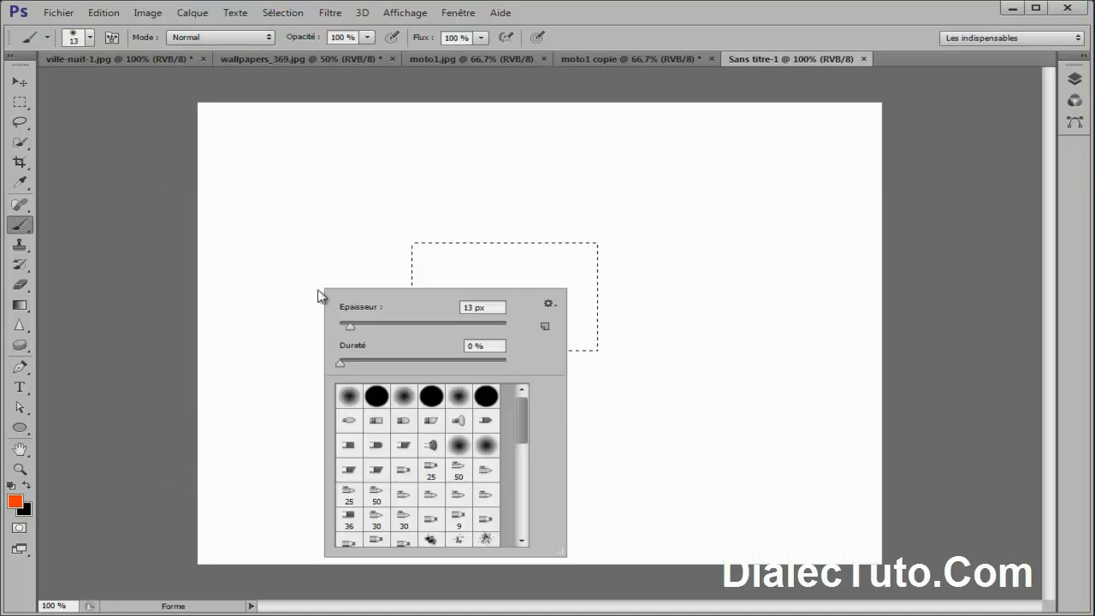
left_click_drag(352, 323, 374, 328)
key("Return")
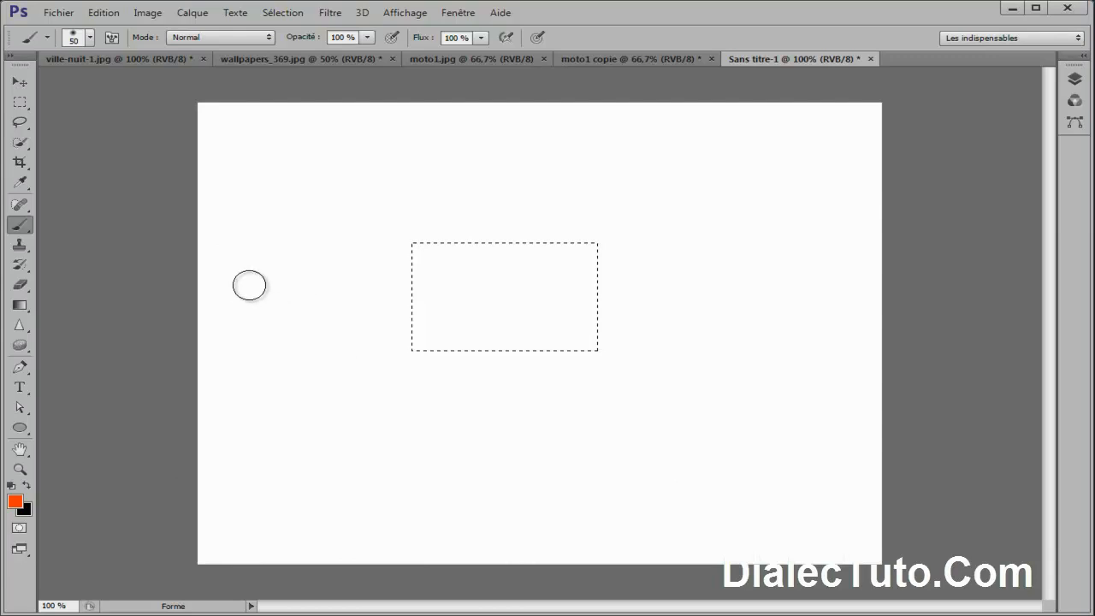
Try painting a horizontal orange stroke across the rectangular selection and undo it.
left_click_drag(308, 285, 443, 285)
left_click_drag(580, 285, 739, 286)
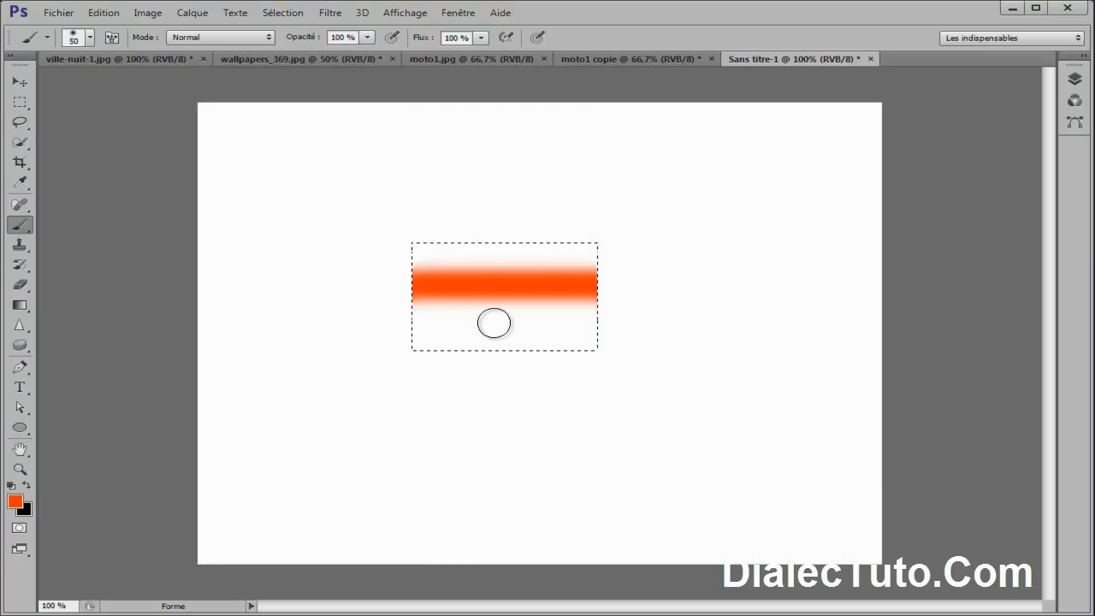
left_click(104, 12)
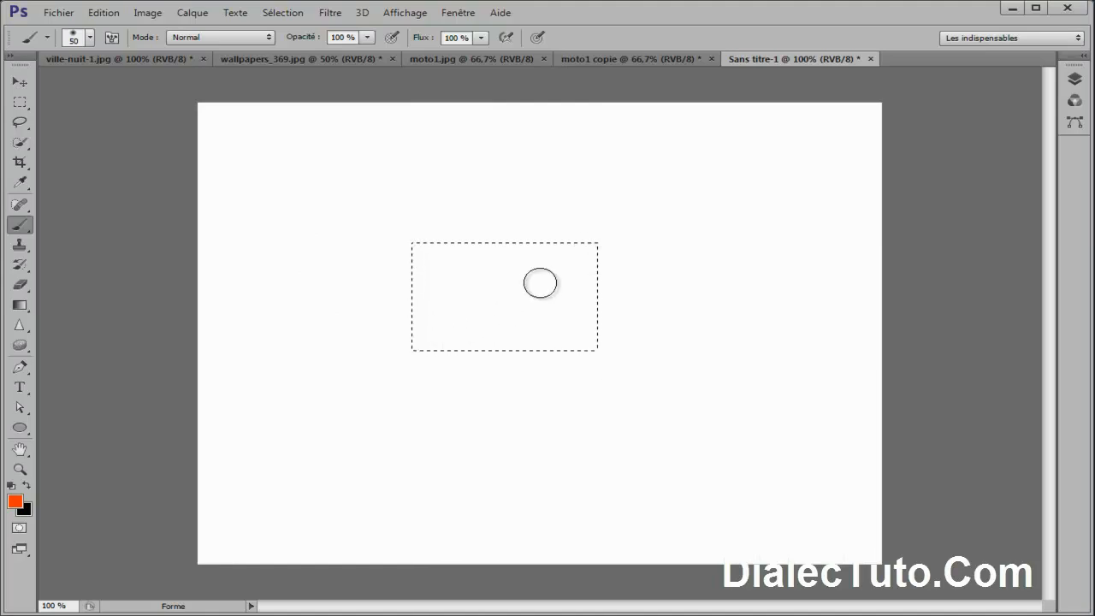
Invert the rectangular selection and paint one horizontal and two vertical orange strokes around the central rectangle.
left_click(287, 17)
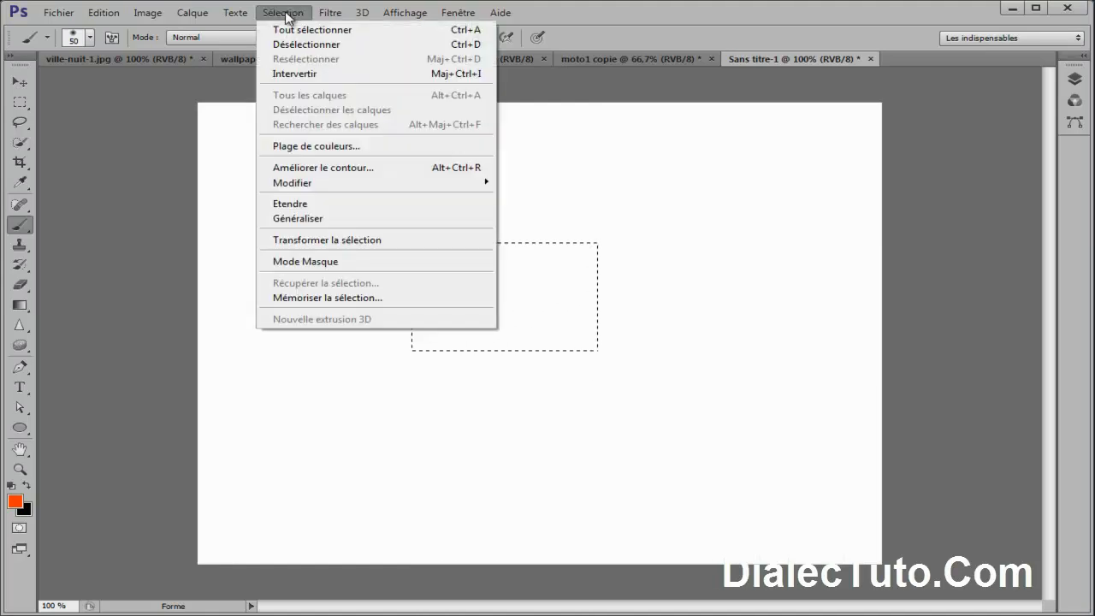
left_click(340, 75)
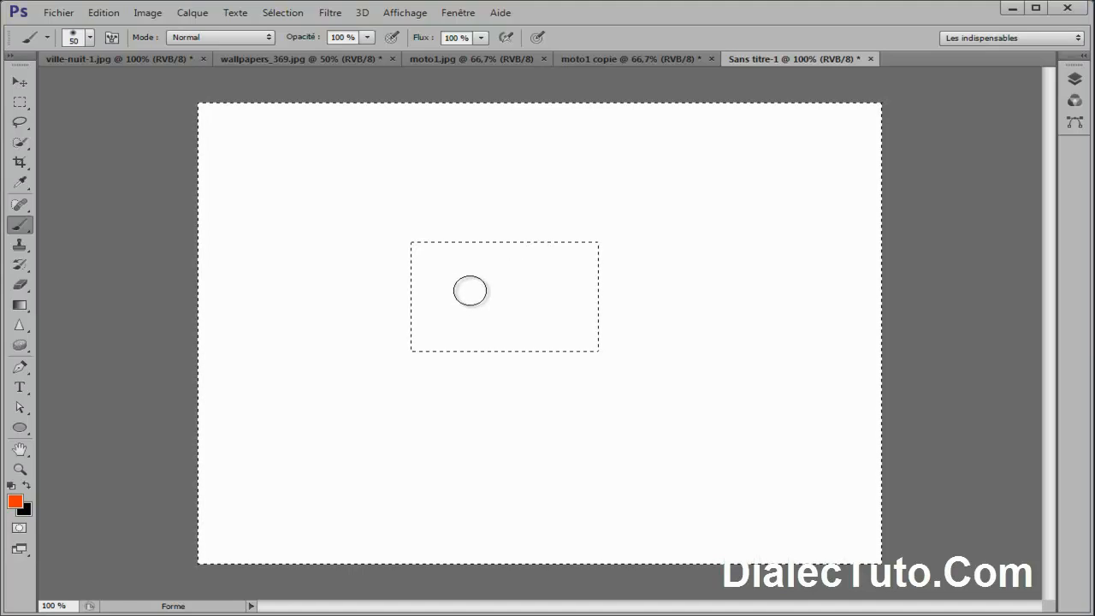
left_click_drag(616, 291, 715, 291)
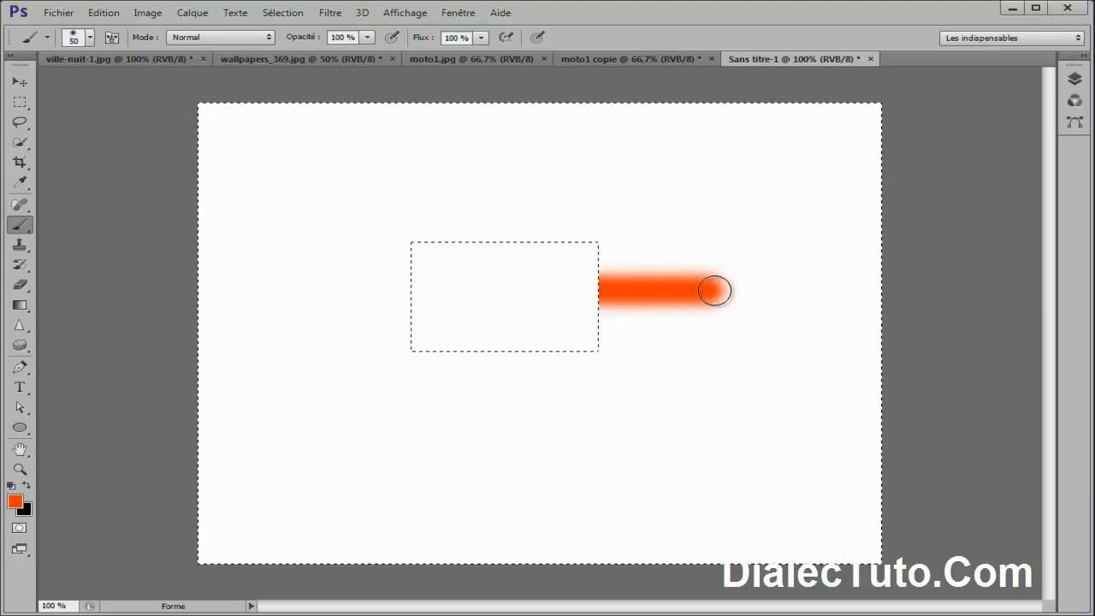
left_click(492, 139)
left_click_drag(492, 138, 498, 202)
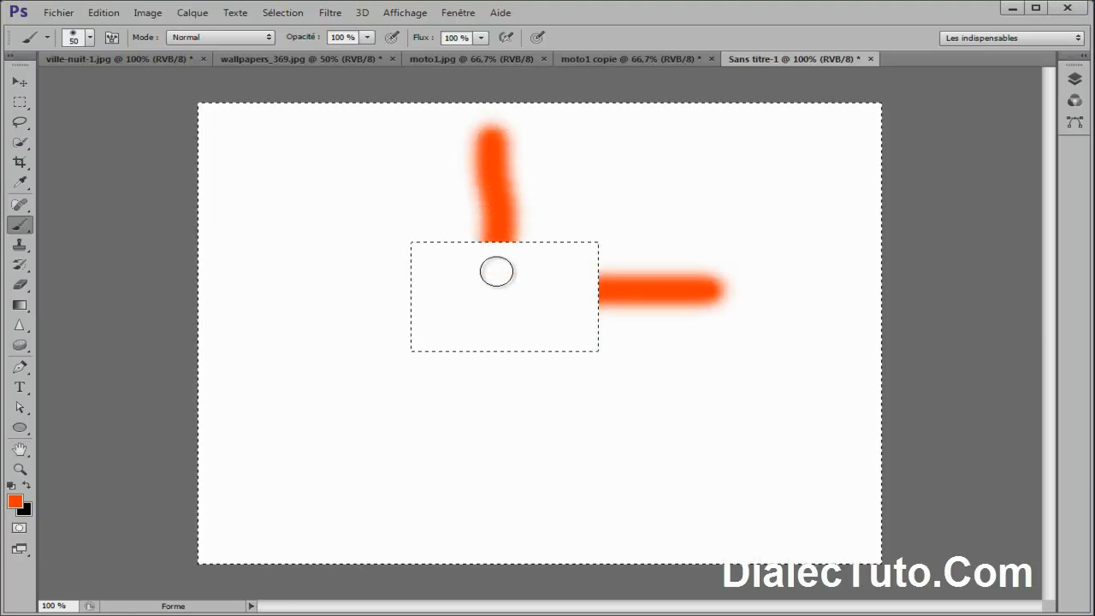
left_click_drag(496, 276, 495, 432)
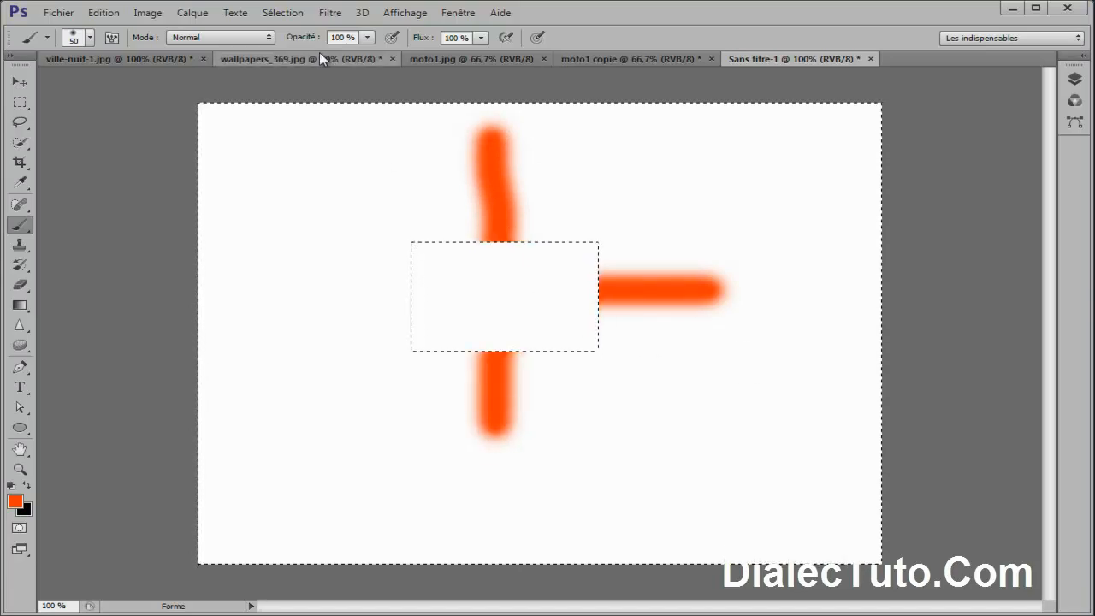
Close the untitled practice document without saving and return to moto1.jpg.
left_click(284, 14)
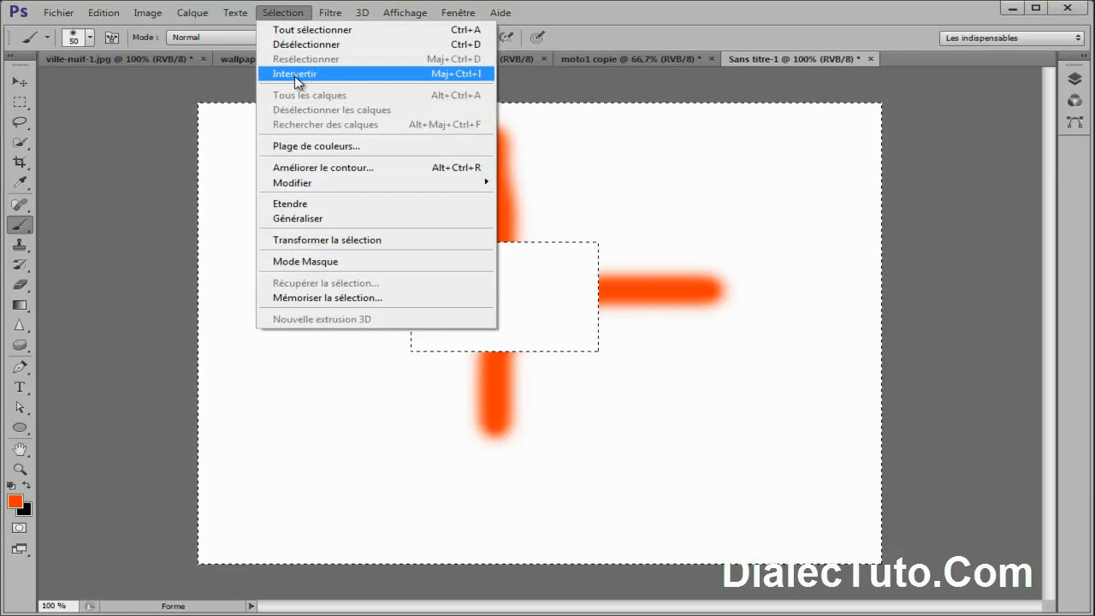
left_click(679, 18)
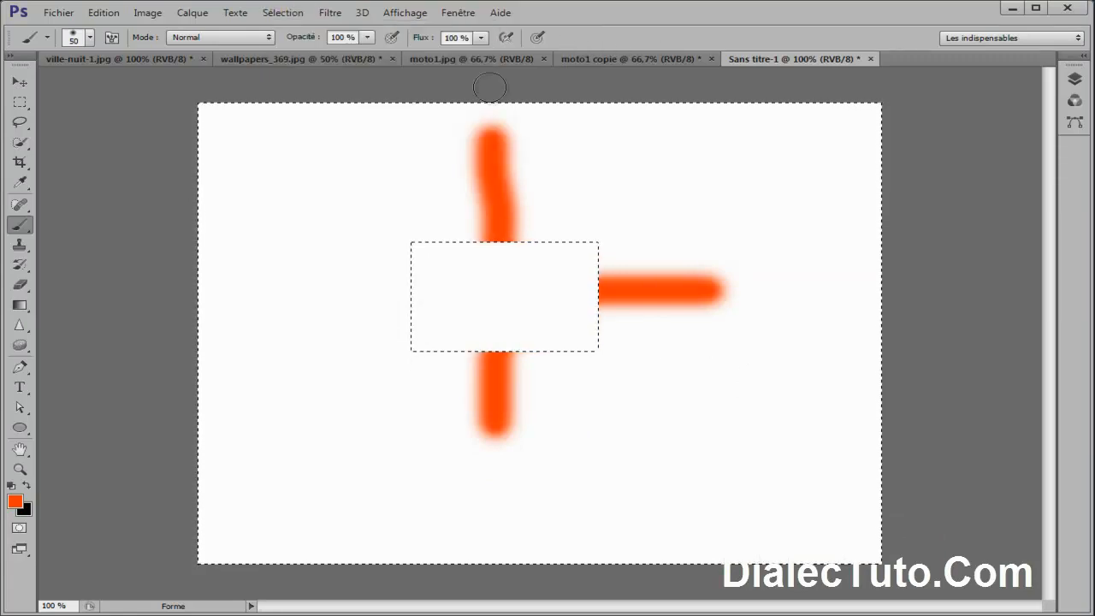
left_click(871, 58)
left_click(611, 250)
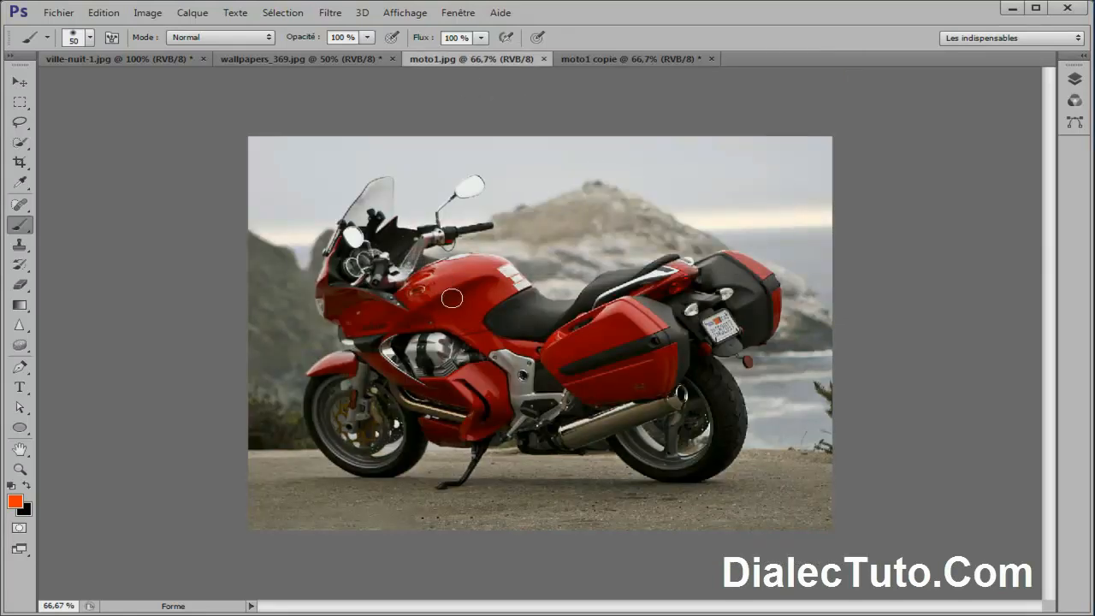
Select the motorcycle's red bodywork in moto1.jpg by colour range, with tolerance 61, adding further red shades from the fairing and fender.
left_click(281, 16)
left_click(314, 148)
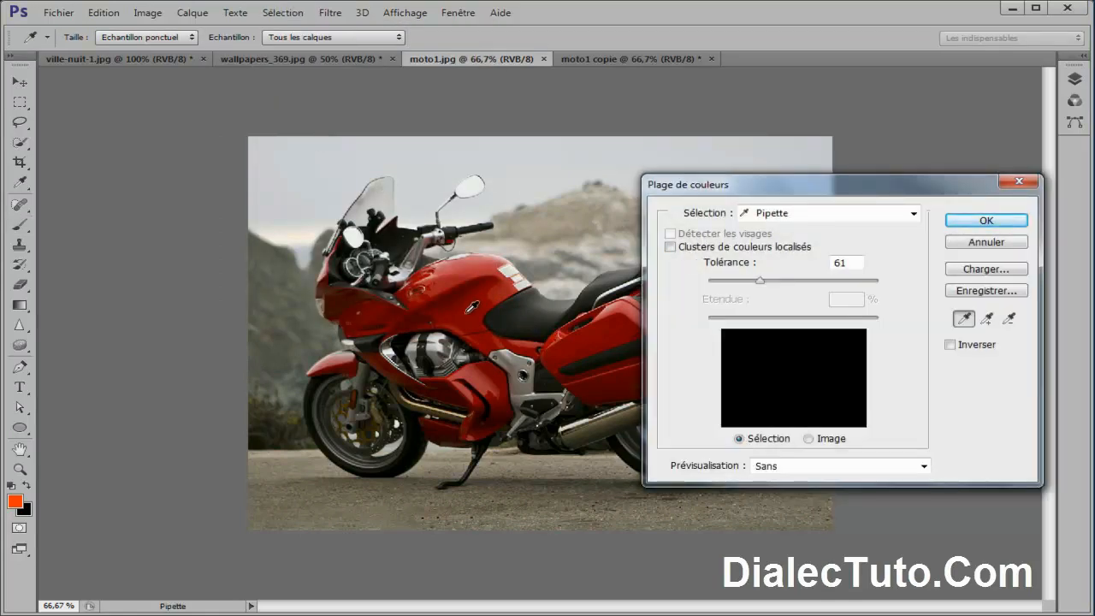
left_click(465, 310)
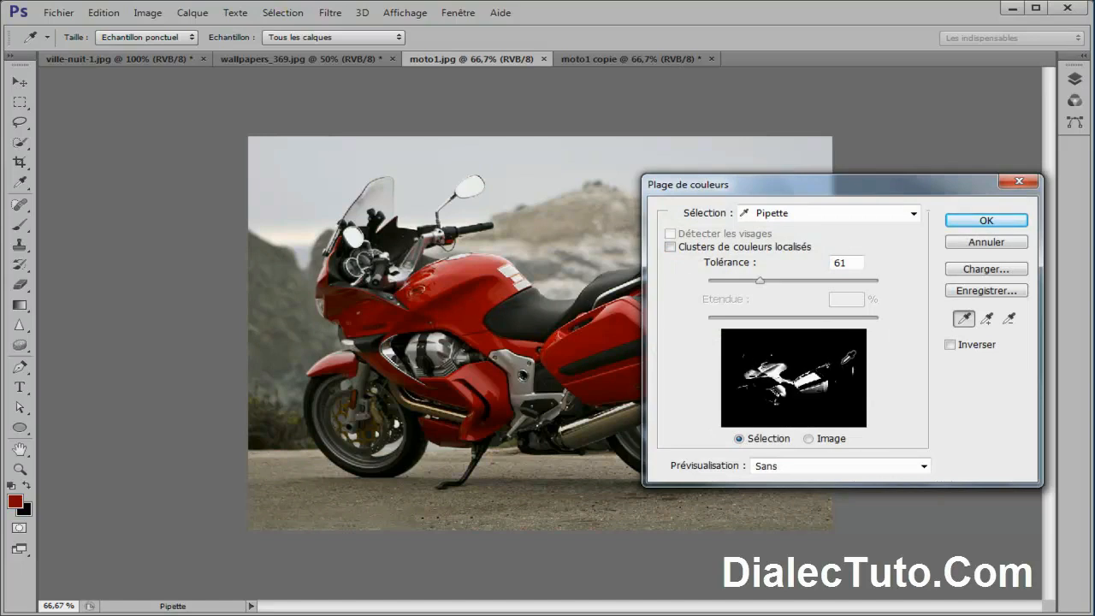
left_click(988, 320)
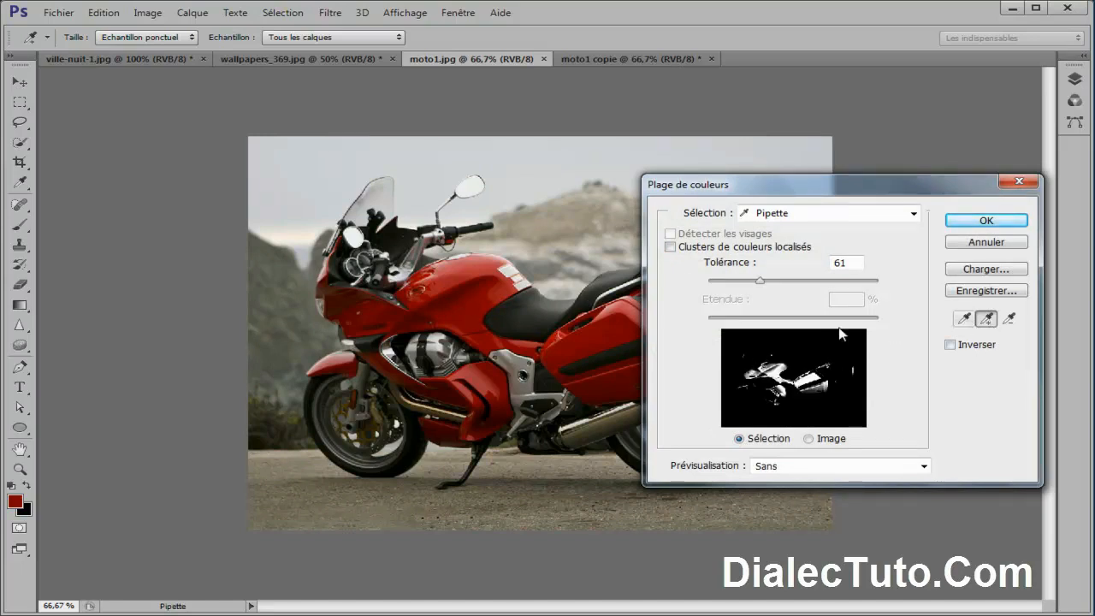
left_click(464, 307)
left_click_drag(837, 182, 816, 75)
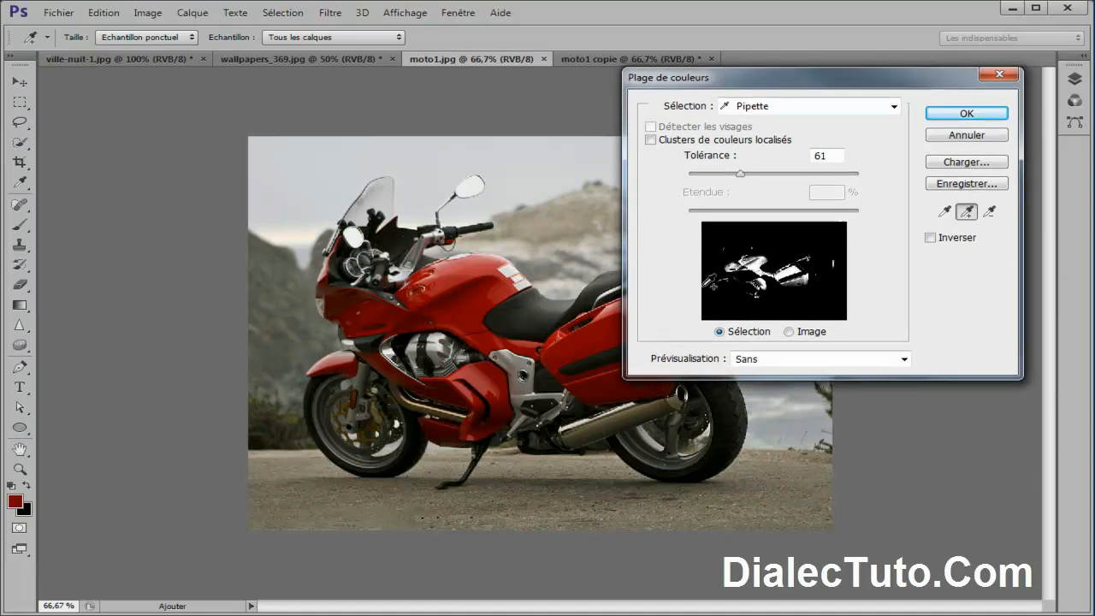
left_click(757, 268)
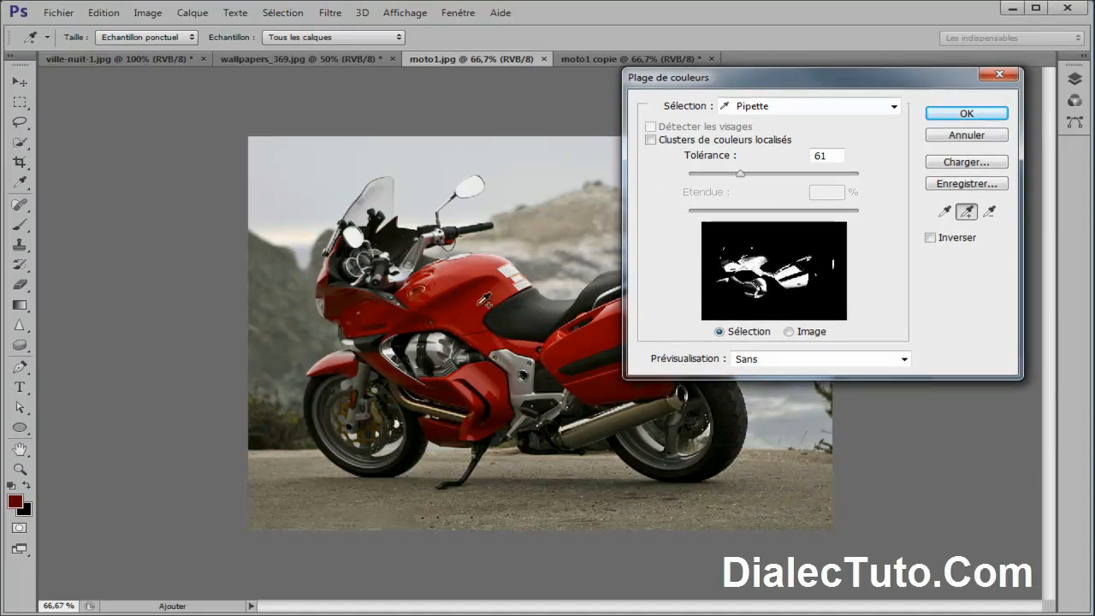
left_click(347, 351)
left_click(446, 427)
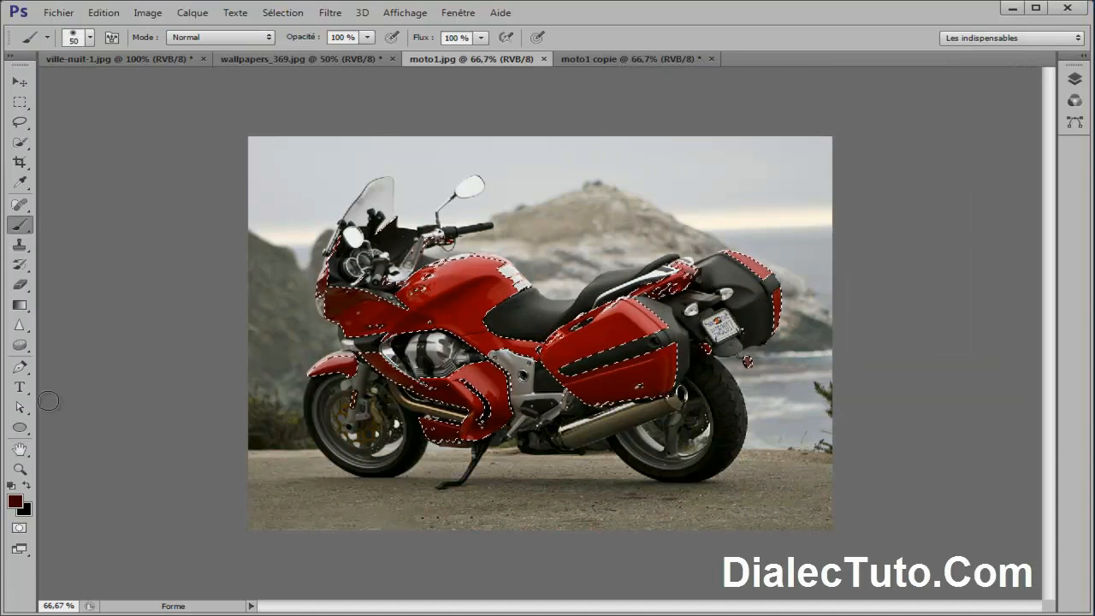
Set the foreground colour to green 09891e.
left_click(18, 503)
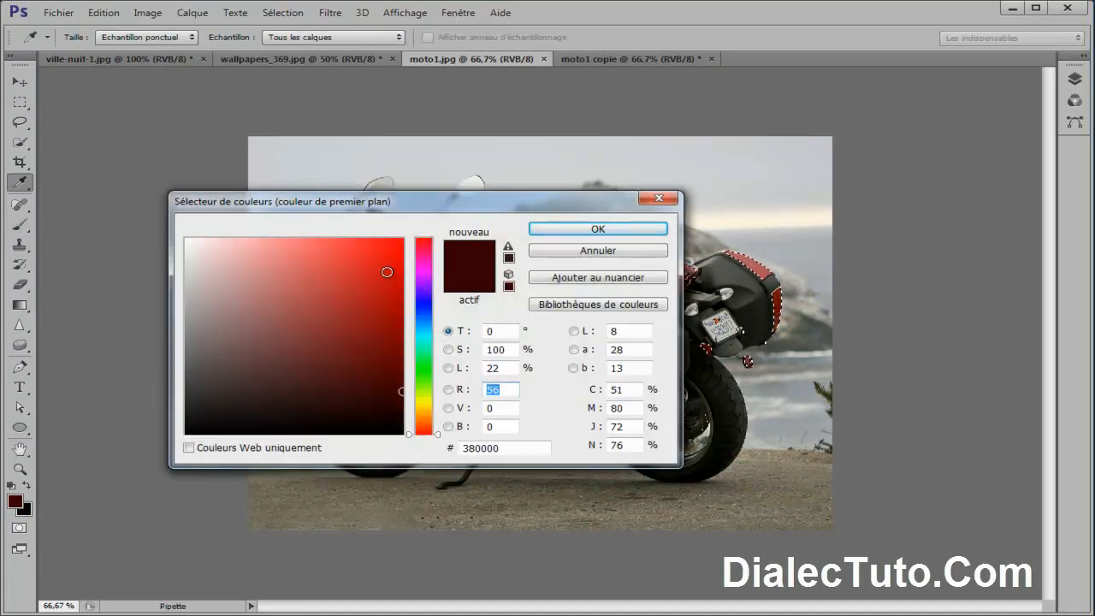
left_click_drag(384, 272, 425, 237)
left_click(431, 370)
left_click(389, 326)
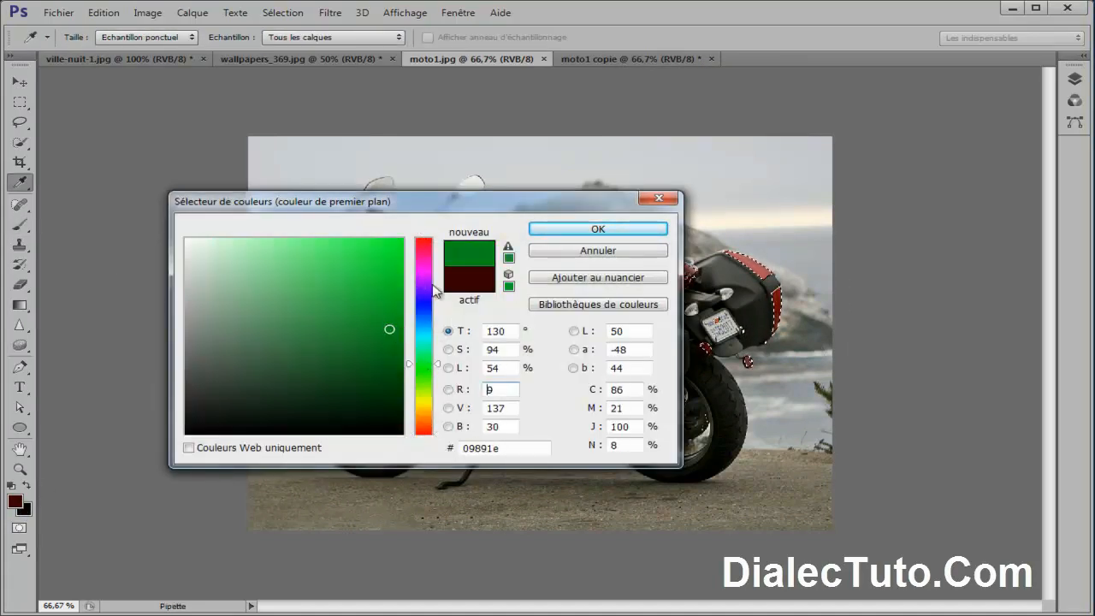
left_click(598, 228)
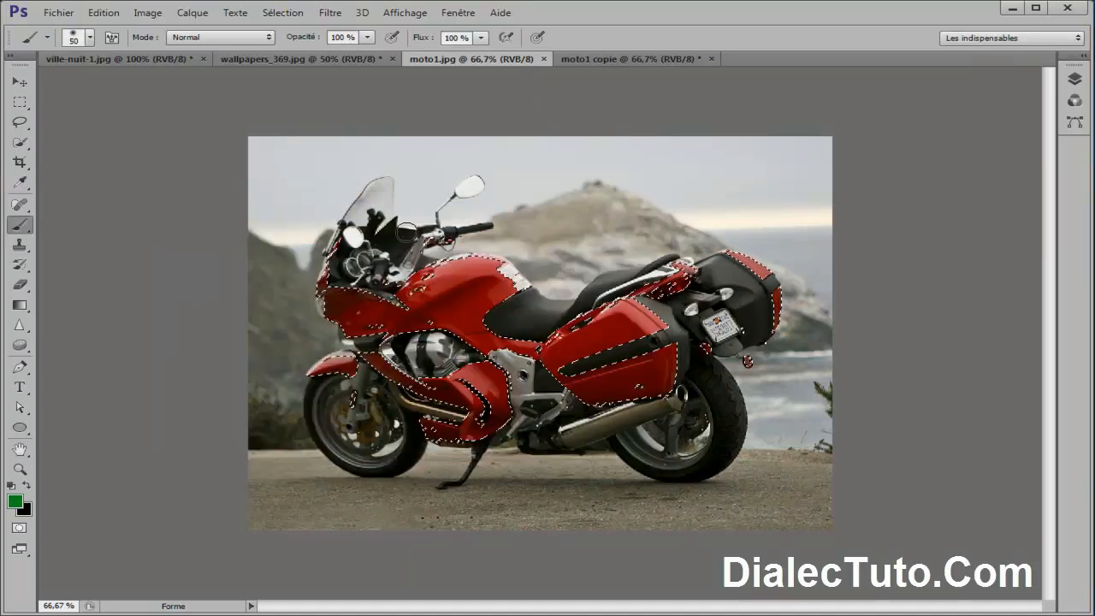
Try painting a horizontal green stroke across the motorcycle with the red bodywork selected, and undo it.
left_click(276, 311)
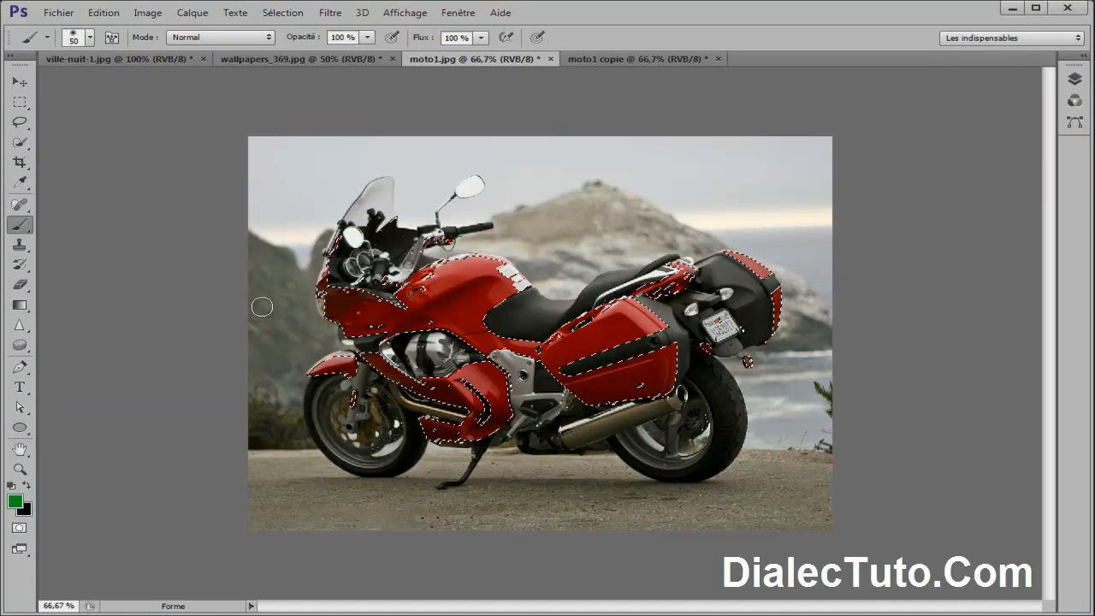
left_click_drag(282, 313, 470, 310)
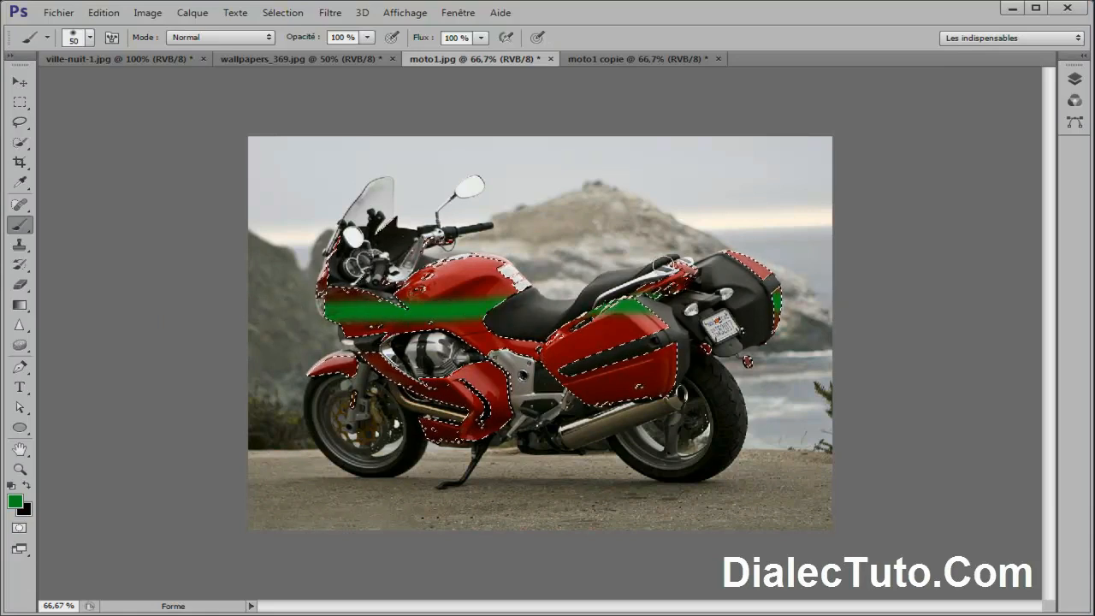
left_click(103, 12)
left_click(108, 56)
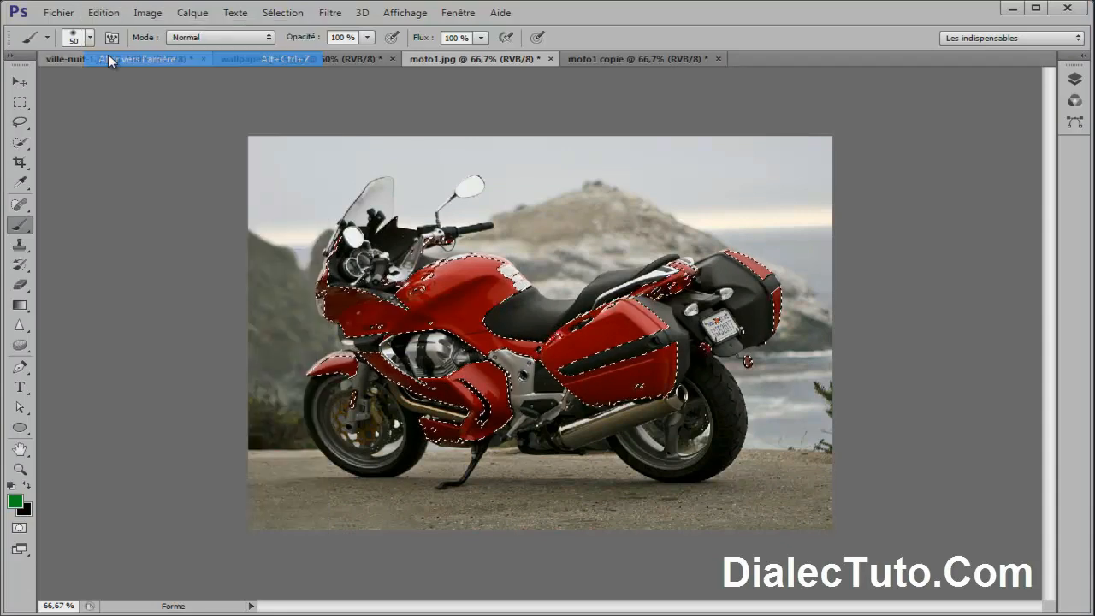
Invert the bodywork selection, test it with a horizontal green brush stroke across the photo, and undo the stroke.
left_click(282, 13)
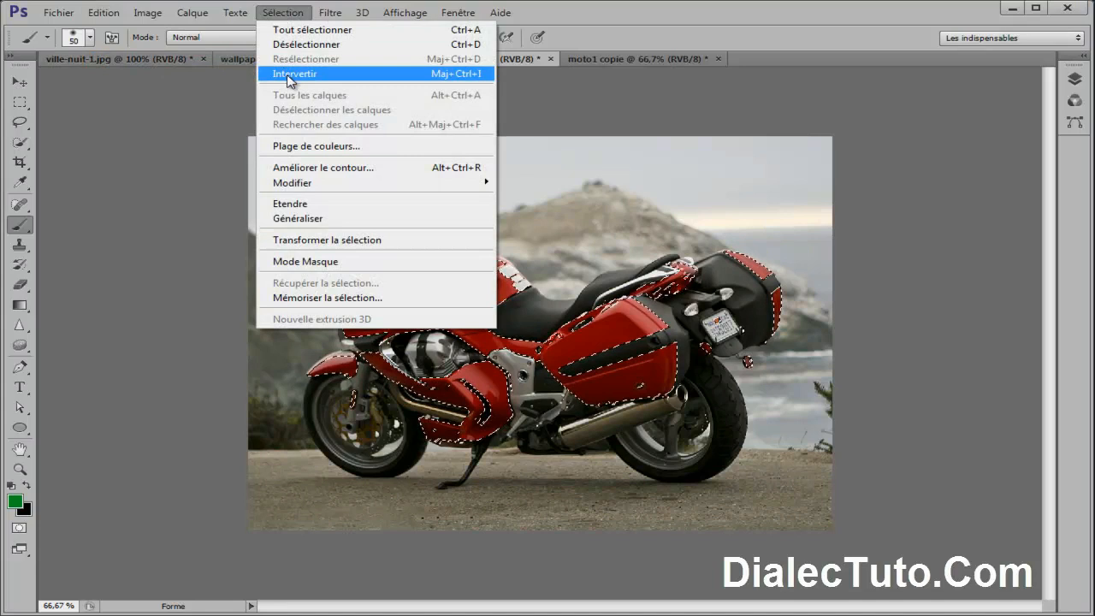
left_click(381, 76)
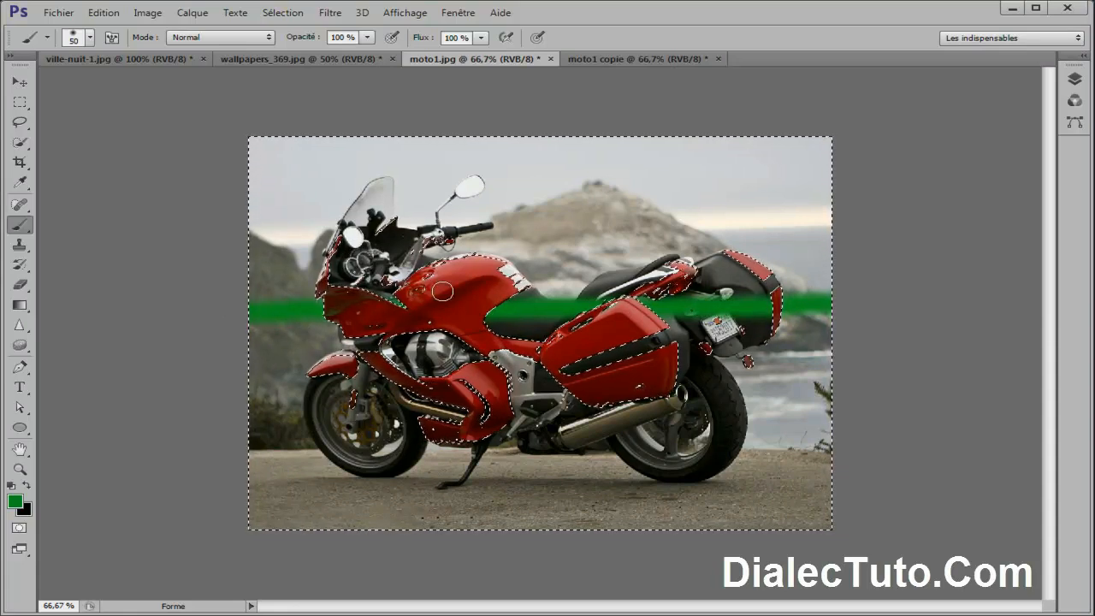
left_click(100, 15)
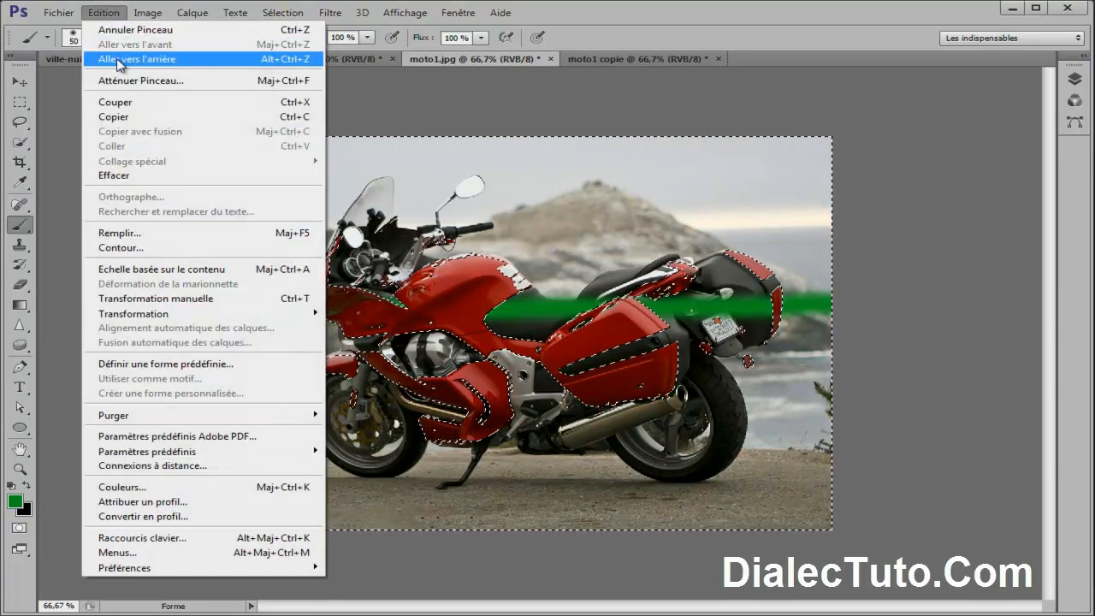
left_click(119, 53)
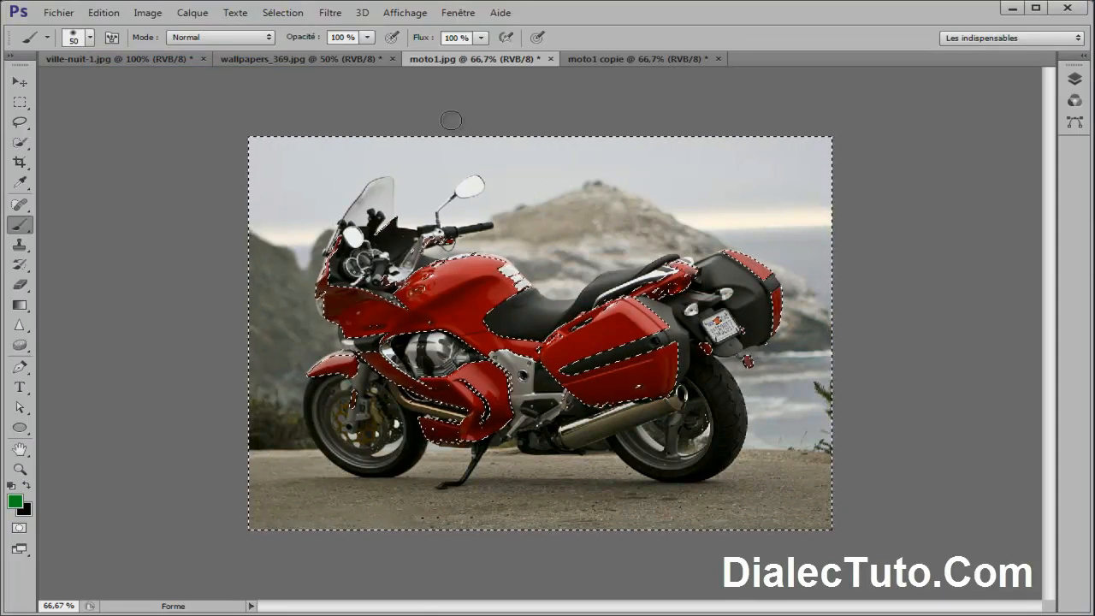
Compare moto1.jpg with moto1 copie and set up the Sponge tool for moto1.jpg with a 131 px brush.
left_click(594, 61)
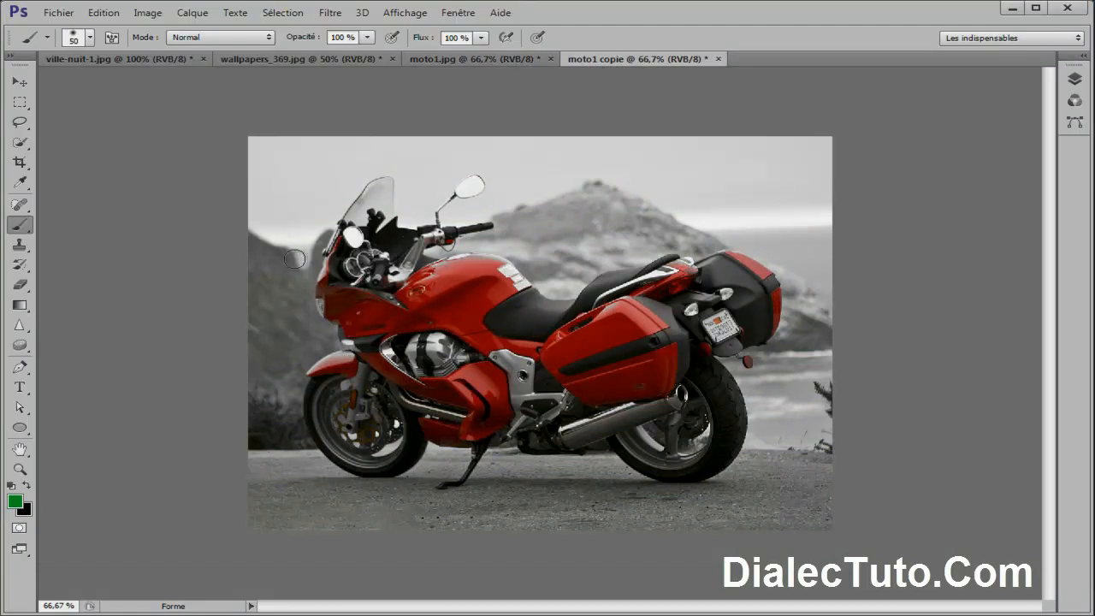
left_click(466, 57)
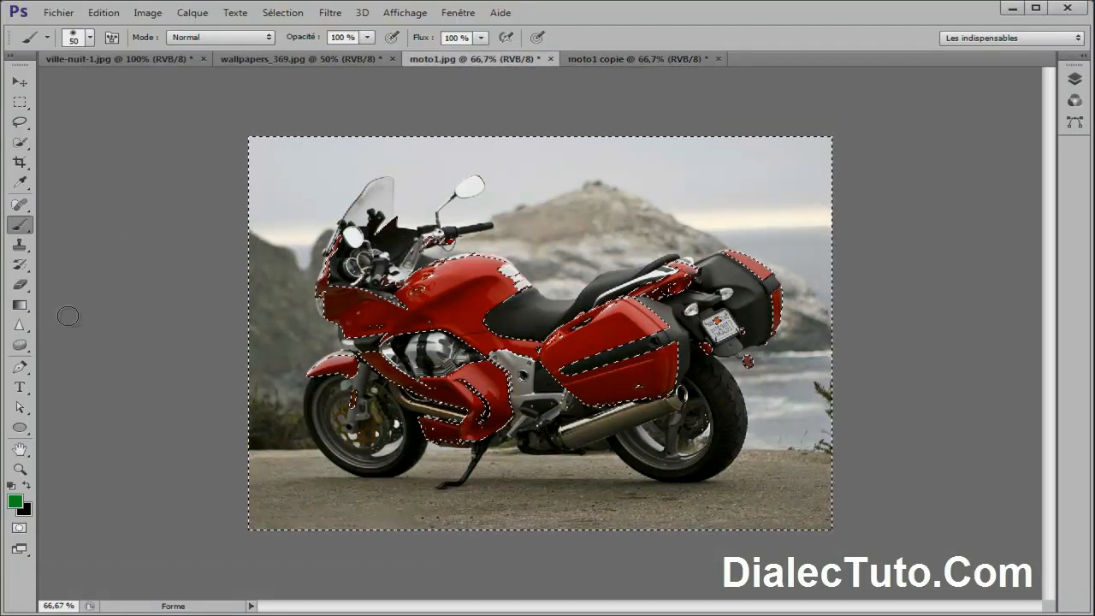
left_click_drag(30, 351, 97, 370)
right_click(337, 208)
left_click_drag(407, 243, 448, 246)
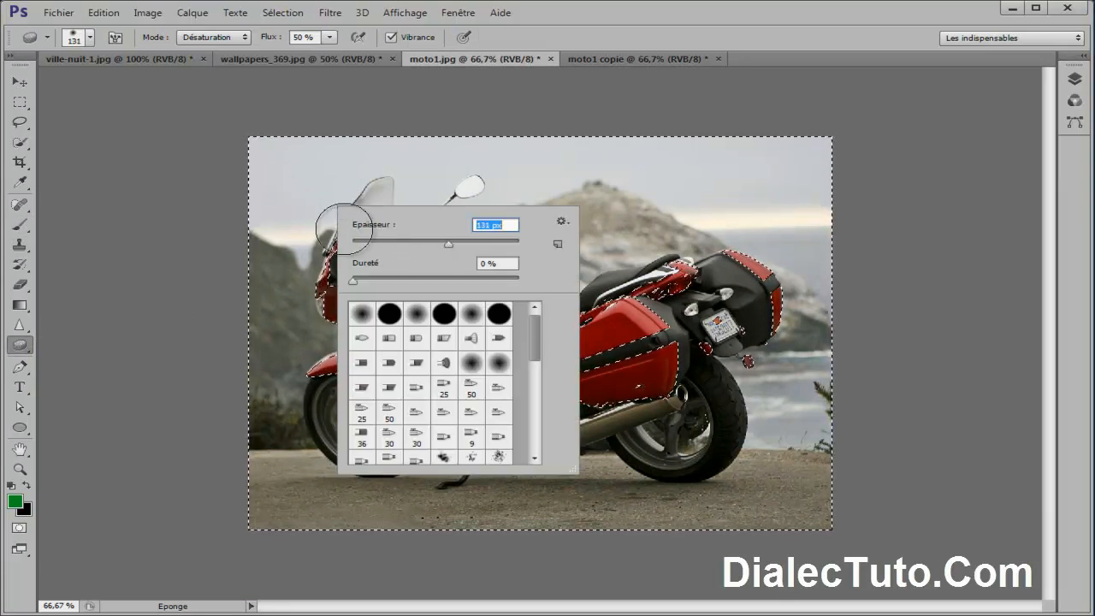
left_click(181, 194)
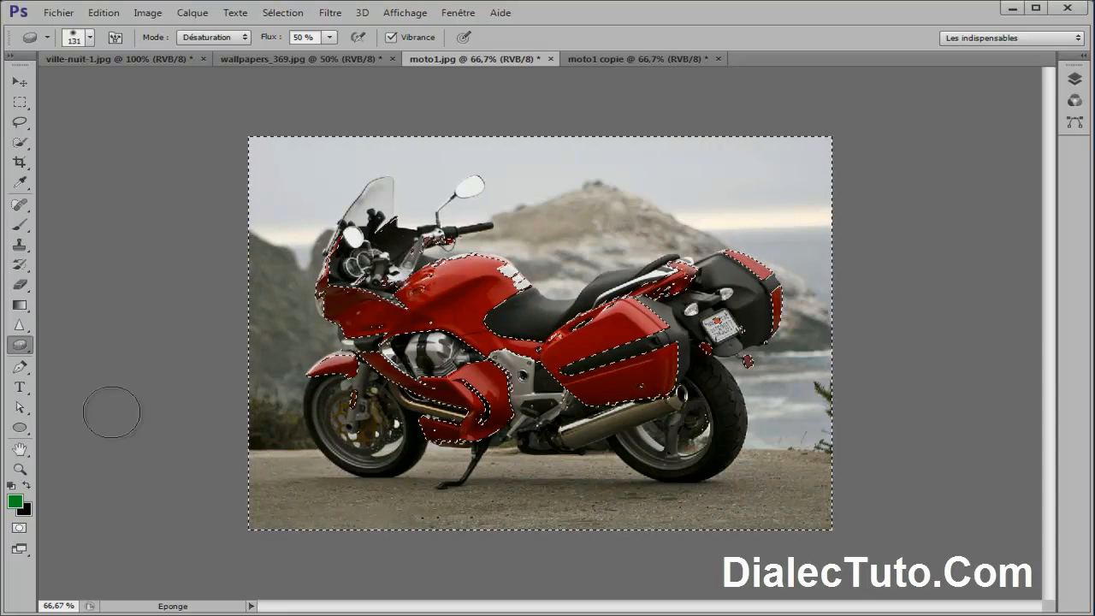
Desaturate the road, water and foliage around the motorcycle with the Sponge tool in Désaturation mode at 50 % flow.
left_click(203, 39)
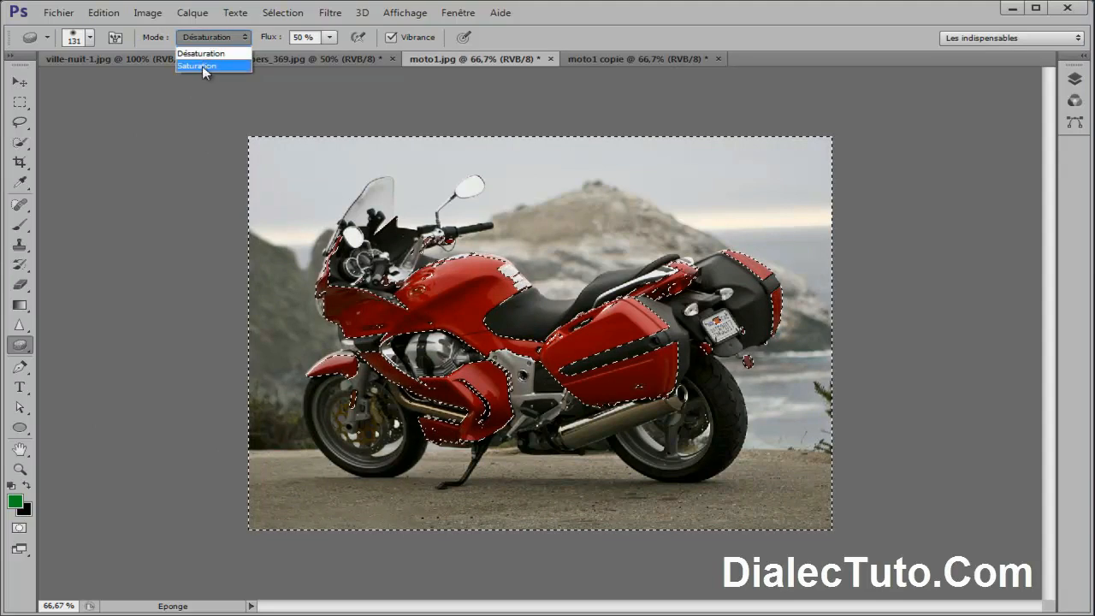
left_click(204, 54)
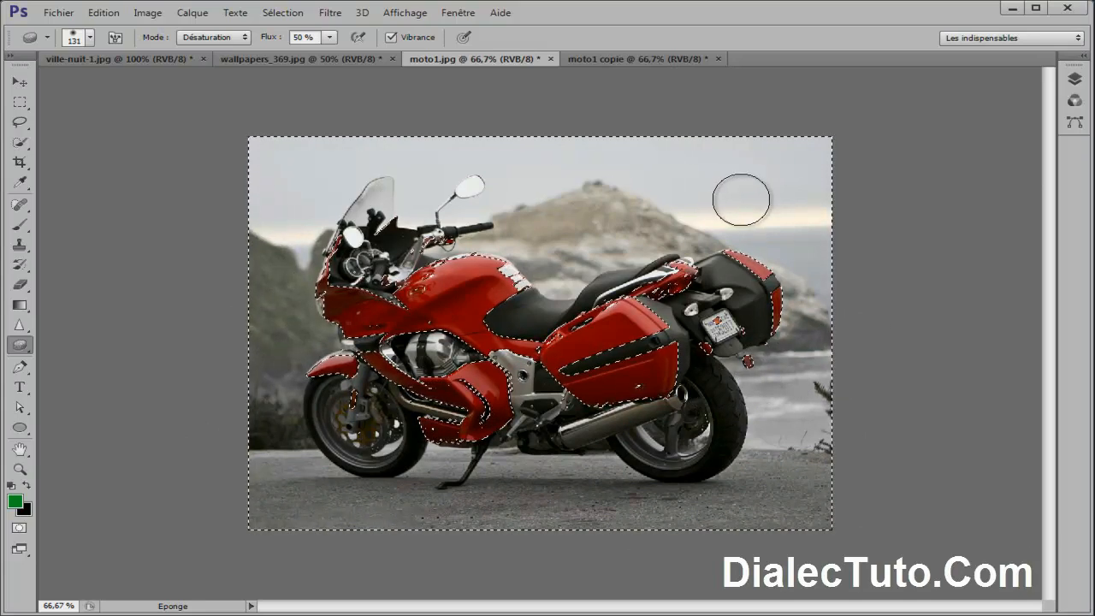
left_click(22, 346)
left_click(91, 375)
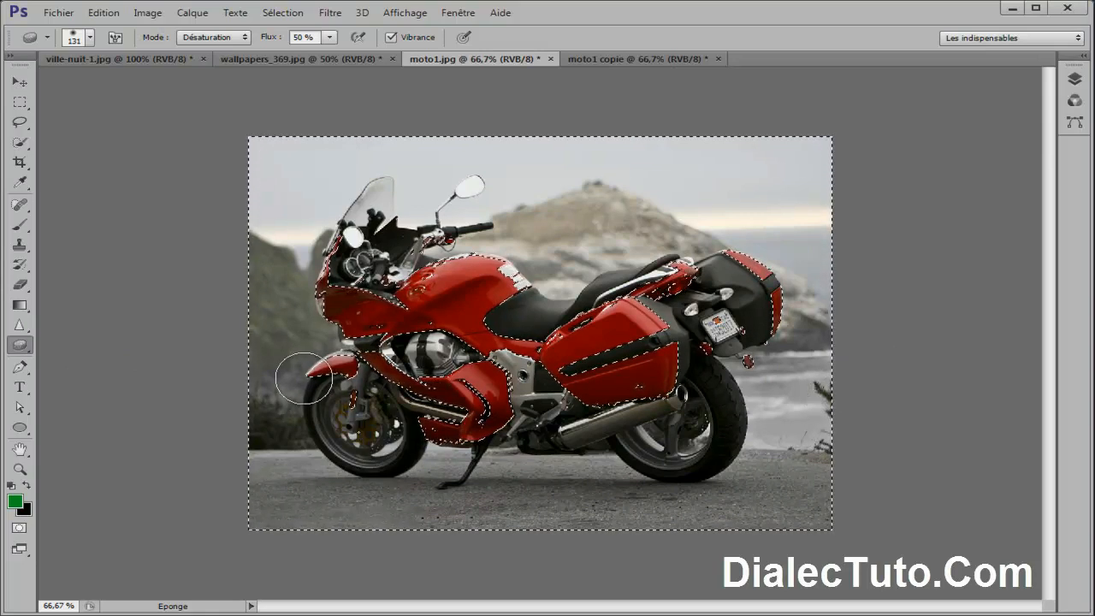
Saturate the top of the rocky hill with the Sponge tool in Saturation mode, and return the mode to Désaturation.
left_click(212, 37)
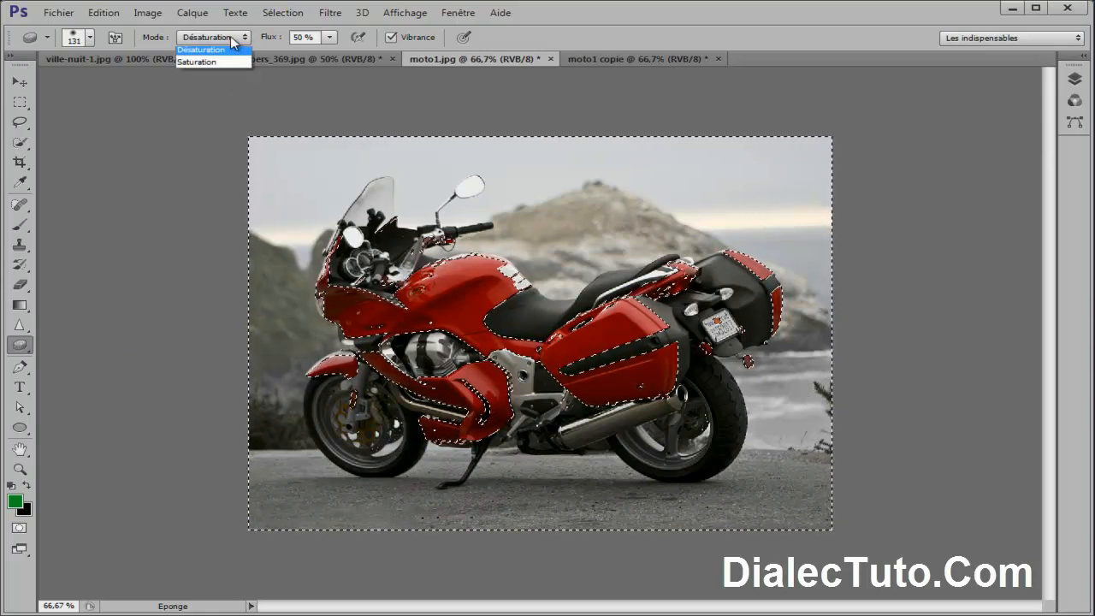
left_click(194, 66)
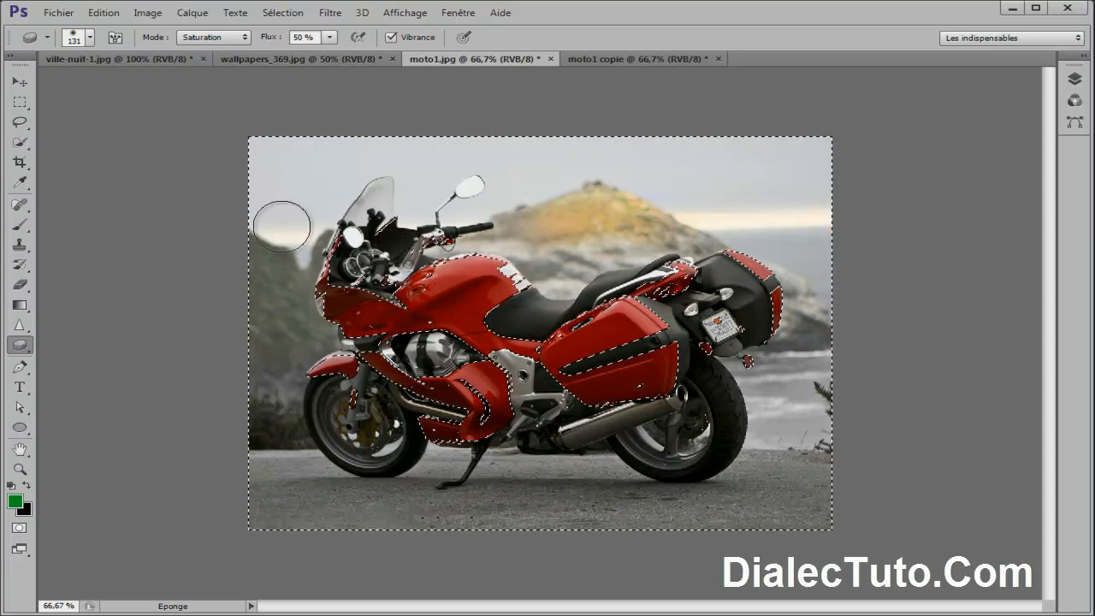
left_click(237, 41)
left_click(212, 48)
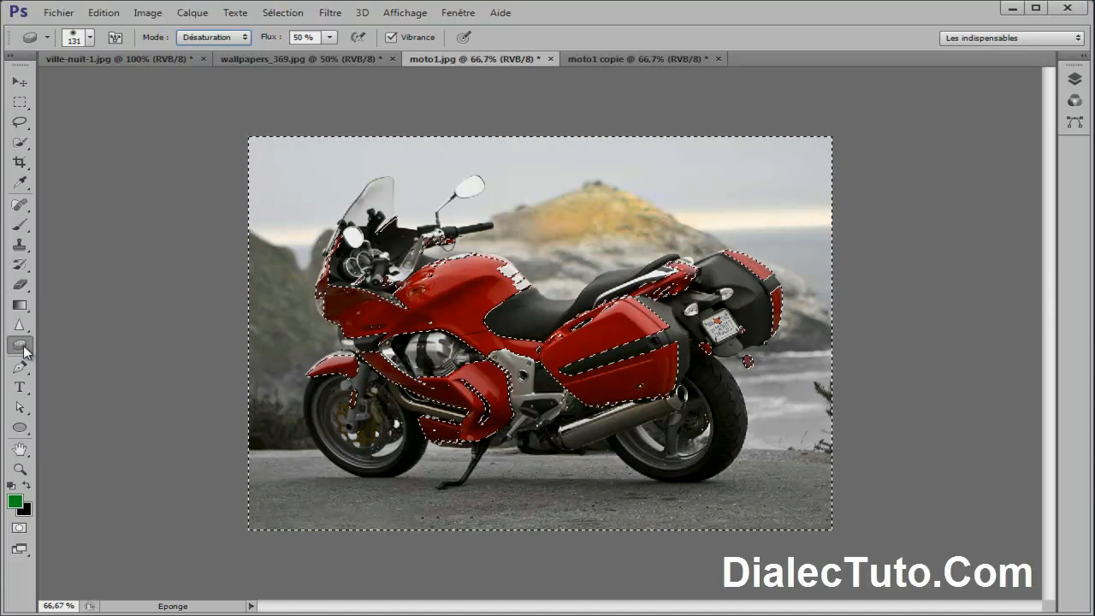
Desaturate the whole selected background using the Désaturation image adjustment.
left_click(146, 12)
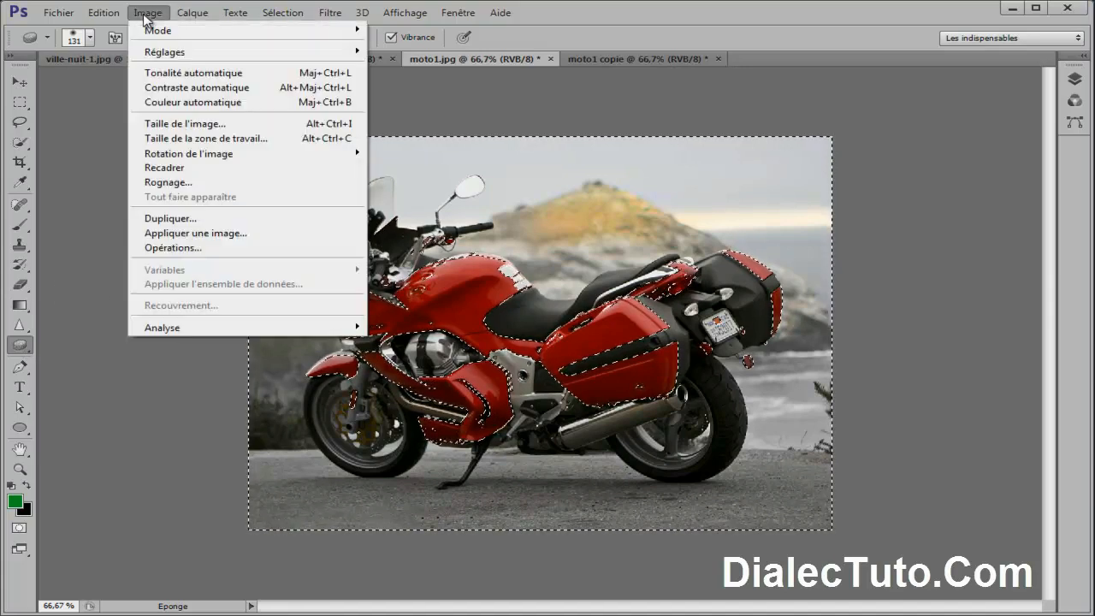
mouse_move(159, 55)
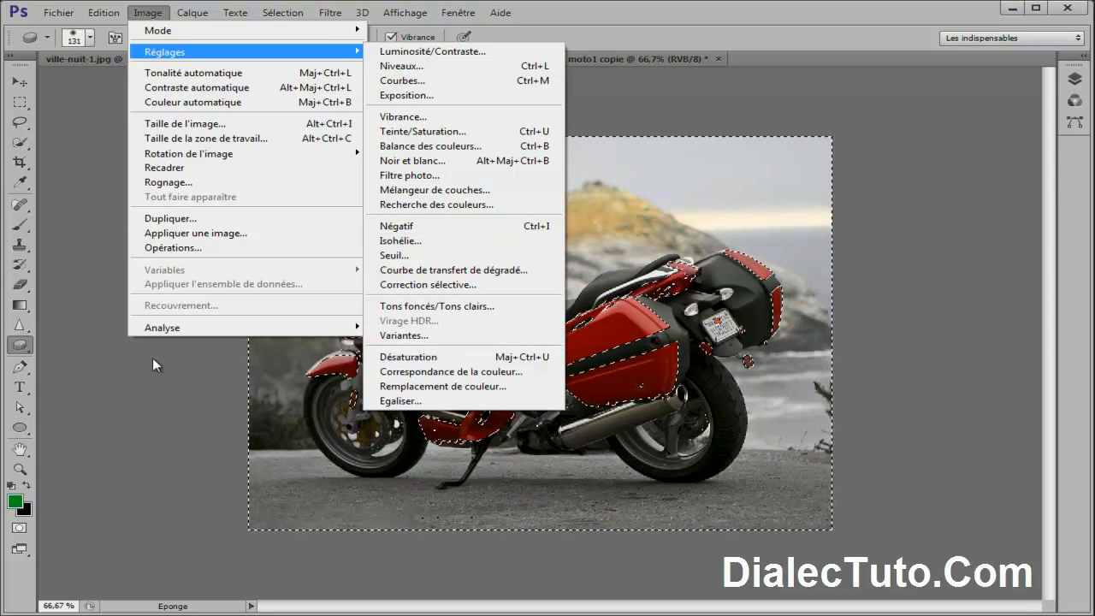
left_click(26, 351)
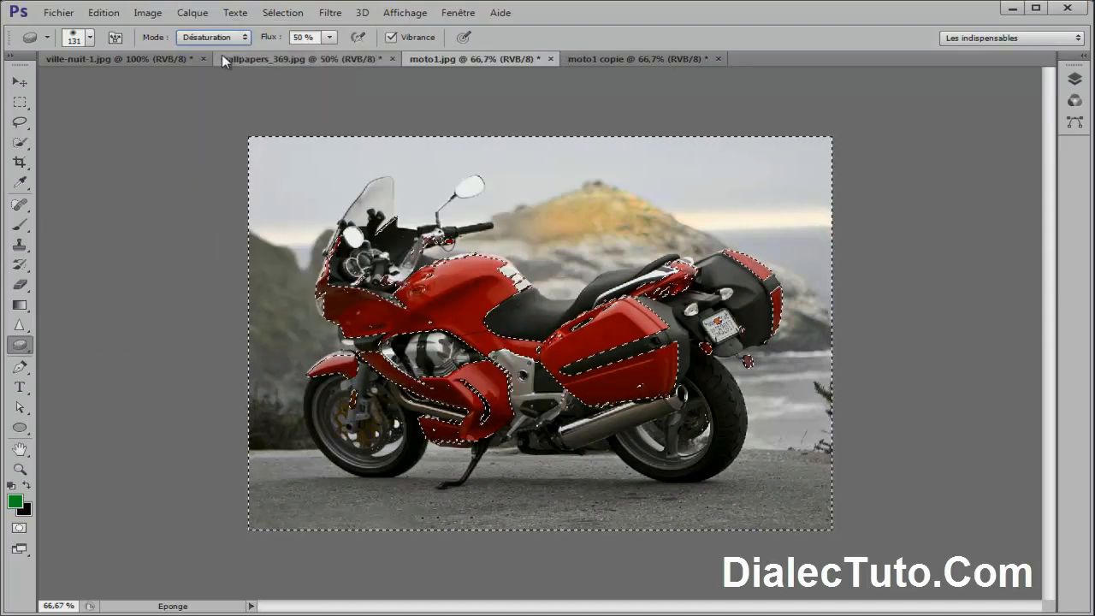
left_click(147, 13)
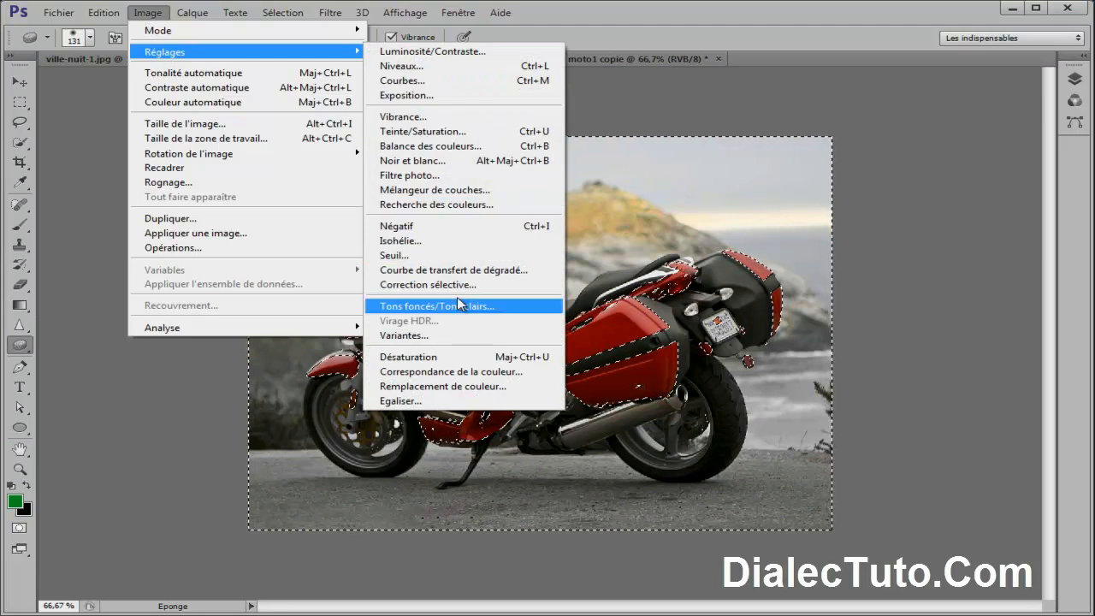
left_click(411, 356)
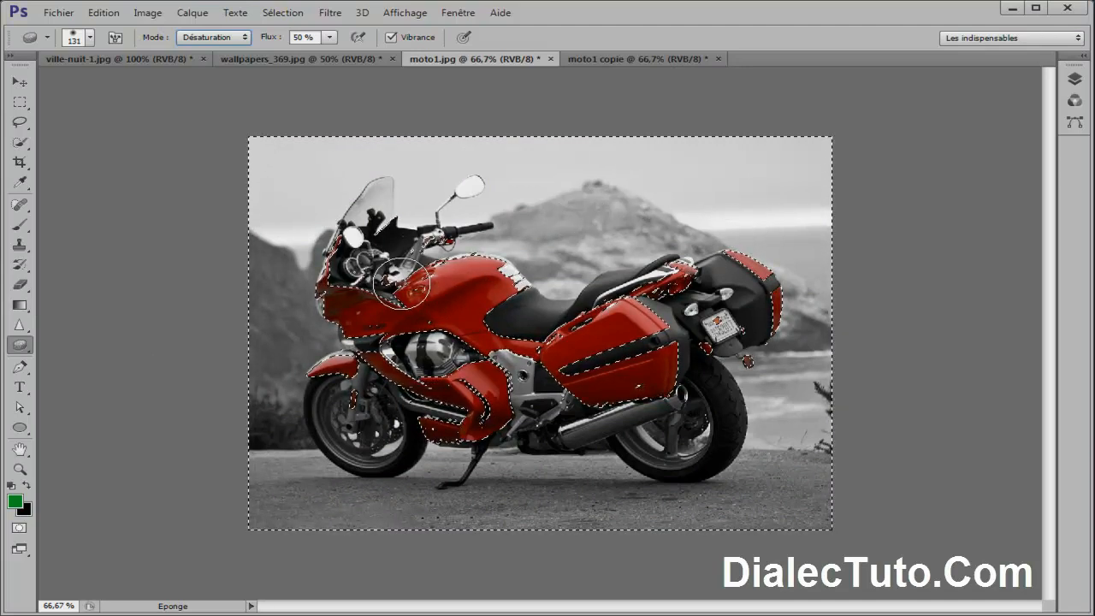
Deselect the background and switch to the Move tool.
left_click(283, 13)
left_click(307, 44)
left_click(19, 81)
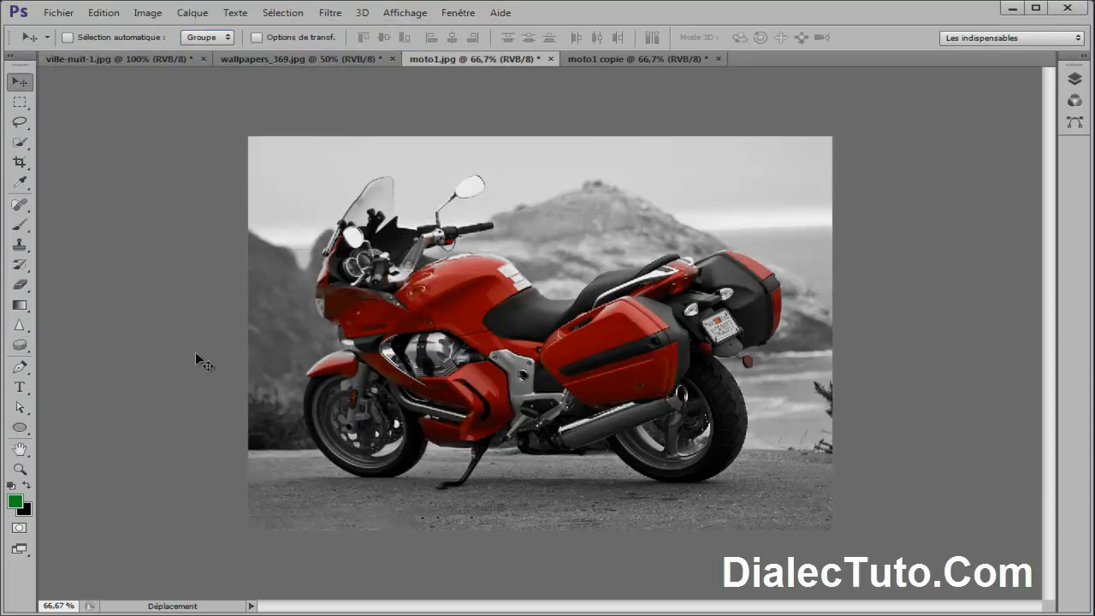